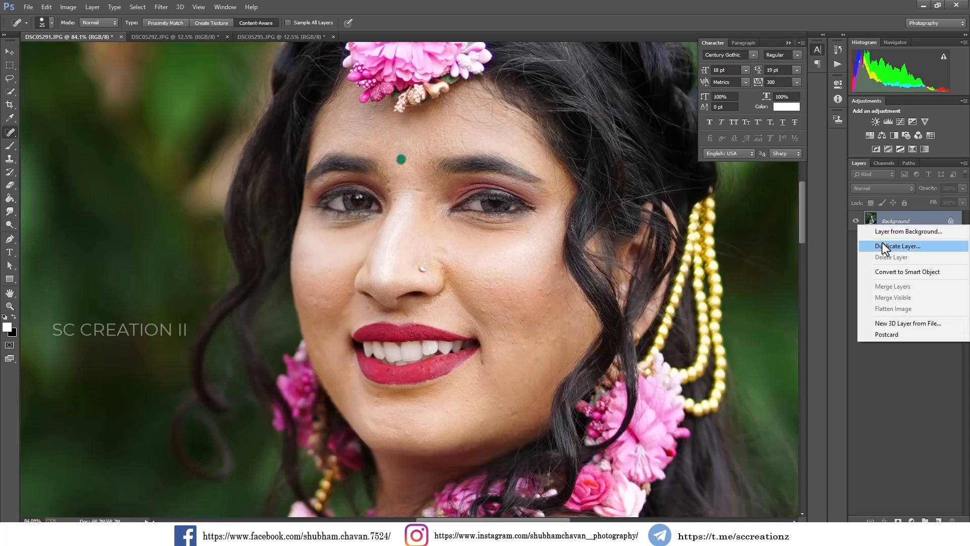
Duplicate the Background layer and remove the blemishes on the face of the copy with the Spot Healing Brush.
{"action": "left_click", "coordinate": [888, 244]}
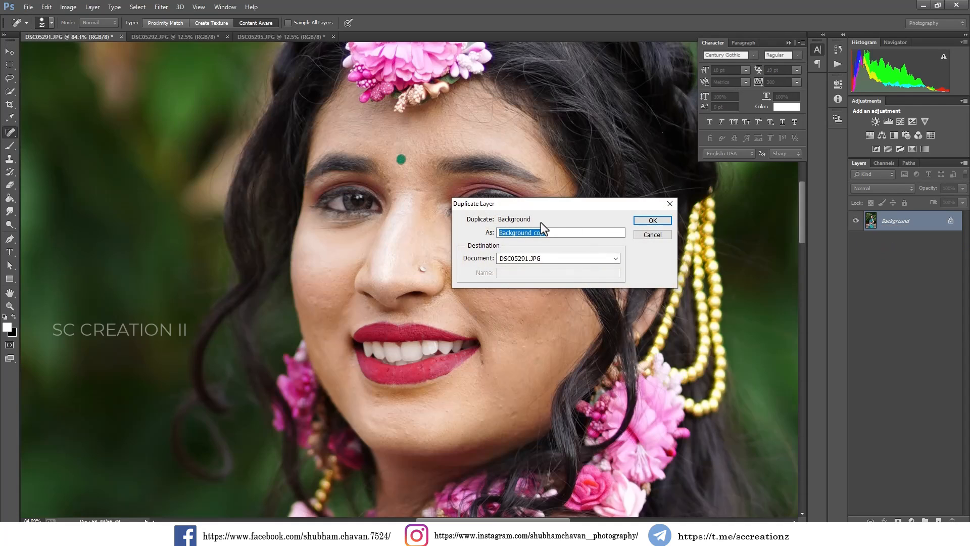
{"action": "left_click", "coordinate": [650, 221]}
{"action": "scroll", "coordinate": [503, 295], "scroll_direction": "up", "scroll_amount": 2}
{"action": "left_click", "coordinate": [491, 324]}
{"action": "left_click", "coordinate": [420, 234]}
{"action": "left_click", "coordinate": [351, 150]}
{"action": "left_click", "coordinate": [263, 316]}
{"action": "scroll", "coordinate": [333, 317], "scroll_direction": "down", "scroll_amount": 1}
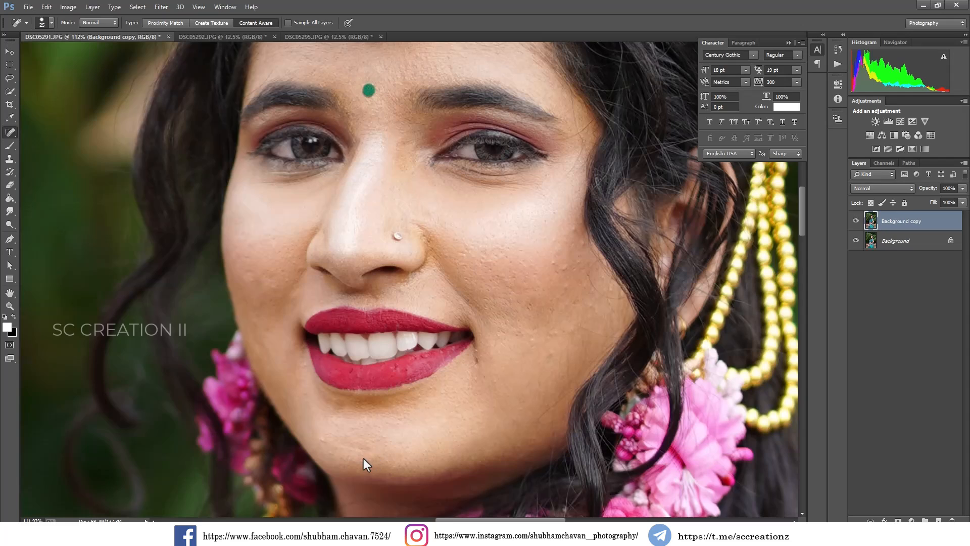
{"action": "scroll", "coordinate": [598, 293], "scroll_direction": "up", "scroll_amount": 1}
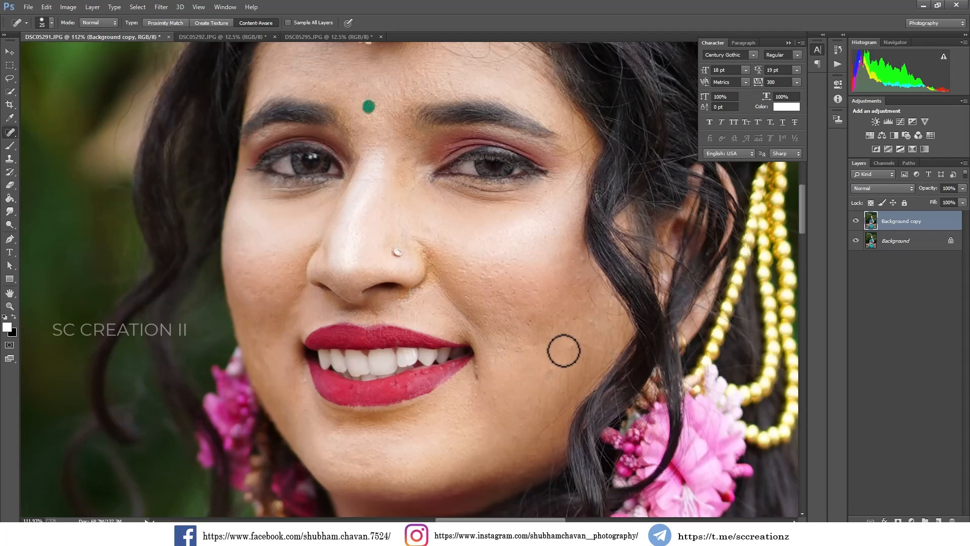
{"action": "scroll", "coordinate": [533, 363], "scroll_direction": "down", "scroll_amount": 2}
{"action": "scroll", "coordinate": [533, 349], "scroll_direction": "up", "scroll_amount": 1}
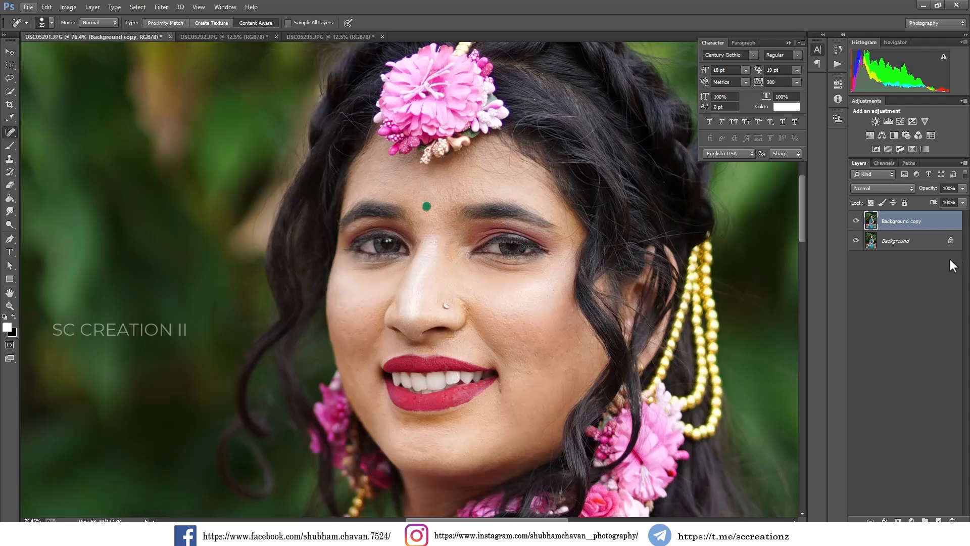
Duplicate the healed Background copy layer under the name Background copy 2.
{"action": "right_click", "coordinate": [935, 224]}
{"action": "left_click", "coordinate": [823, 152]}
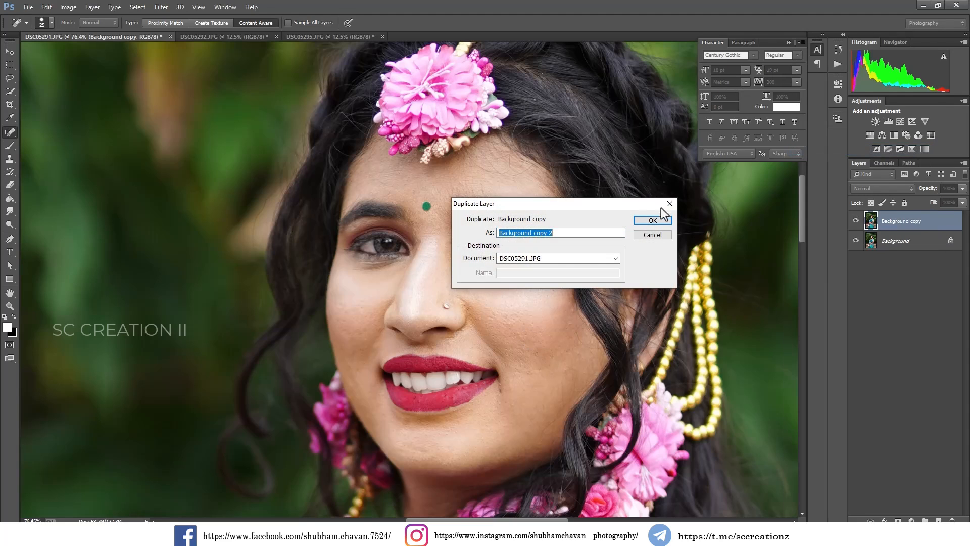
{"action": "left_click", "coordinate": [657, 220]}
Apply the Imagenomic Portraiture filter to Background copy 2, sampling the skin tone from the cheek.
{"action": "left_click", "coordinate": [161, 6]}
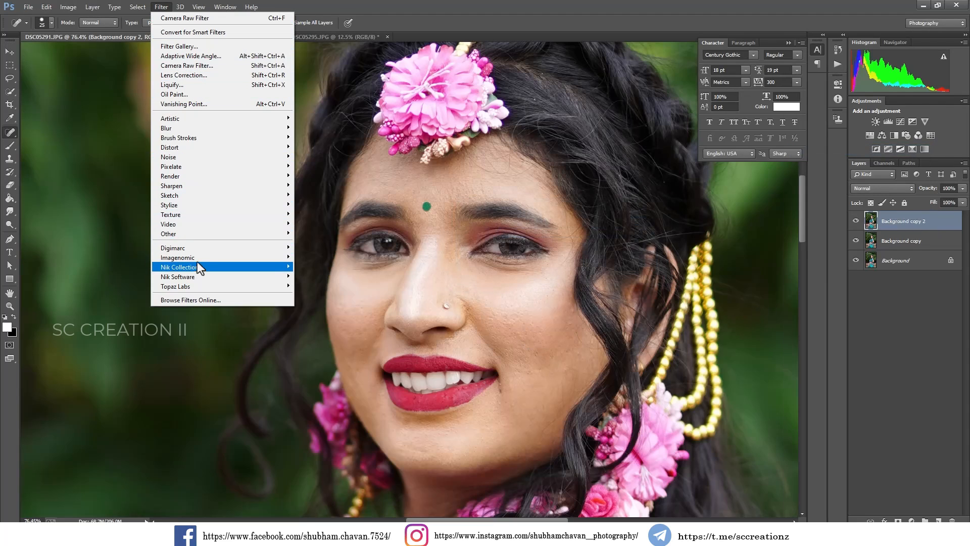
{"action": "mouse_move", "coordinate": [187, 257]}
{"action": "left_click", "coordinate": [328, 268]}
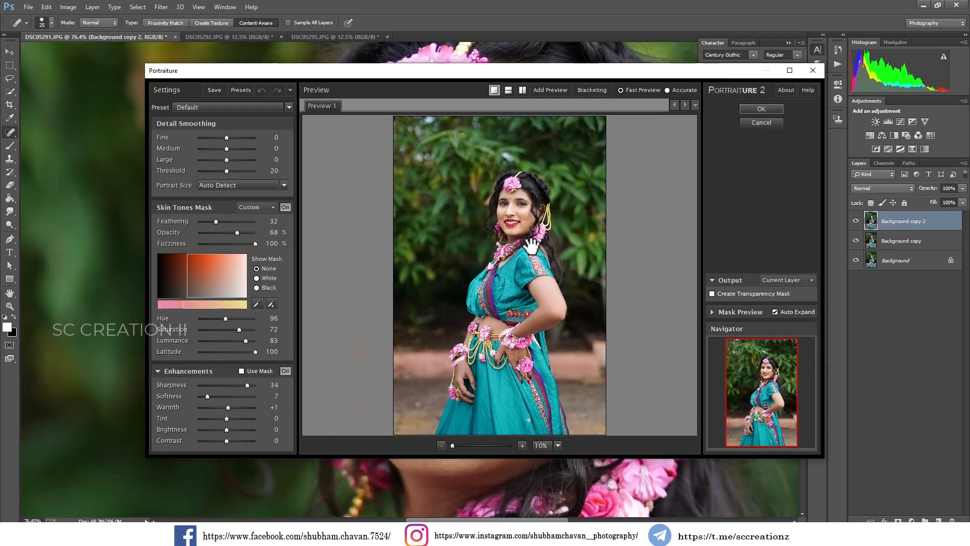
{"action": "scroll", "coordinate": [518, 215], "scroll_direction": "up", "scroll_amount": 6}
{"action": "left_click_drag", "start_coordinate": [548, 214], "coordinate": [534, 241]}
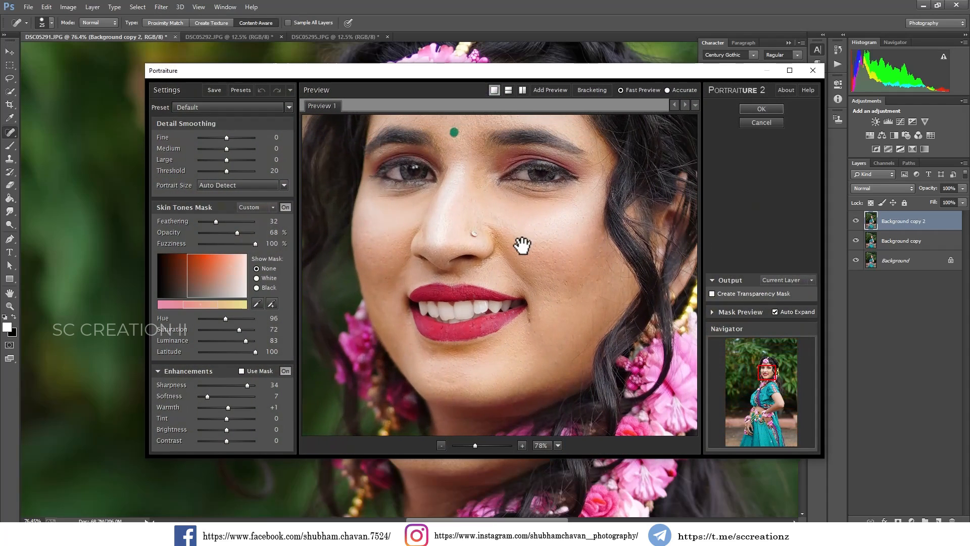
{"action": "left_click", "coordinate": [272, 303]}
{"action": "left_click", "coordinate": [548, 233]}
{"action": "key", "text": "Return"}
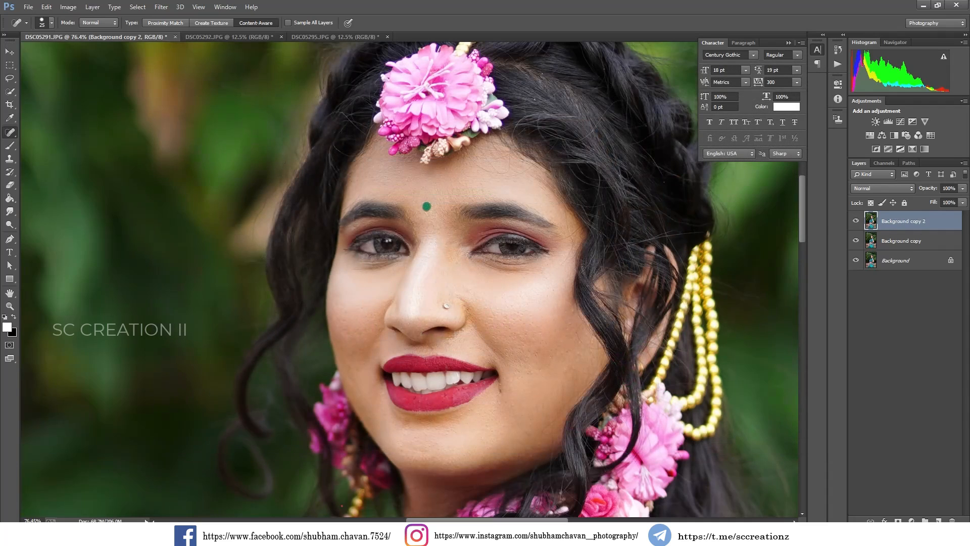
Blend the skin of the cheek beside the mouth using the Mixer Brush at size 184.
{"action": "scroll", "coordinate": [461, 204], "scroll_direction": "down", "scroll_amount": 2}
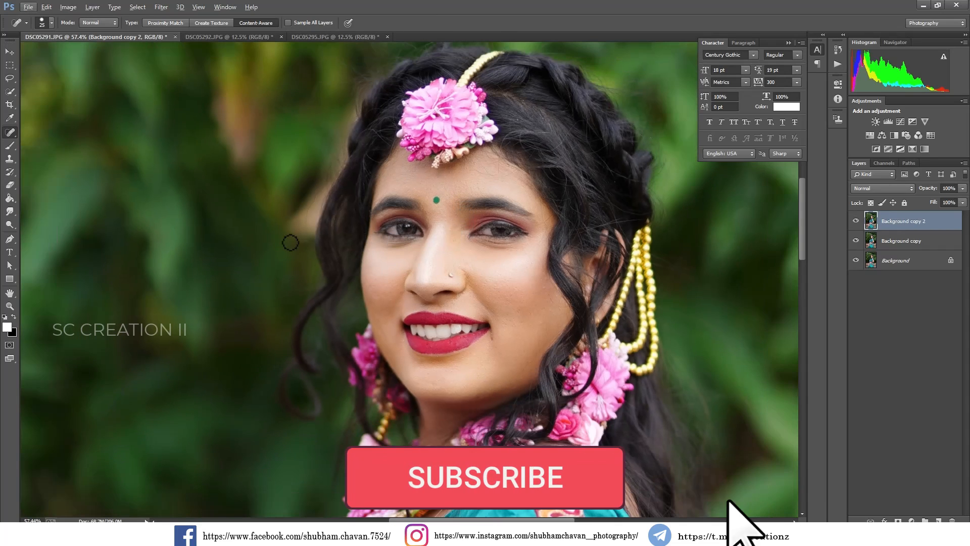
{"action": "left_click", "coordinate": [10, 146]}
{"action": "left_click", "coordinate": [54, 178]}
{"action": "scroll", "coordinate": [636, 310], "scroll_direction": "up", "scroll_amount": 2}
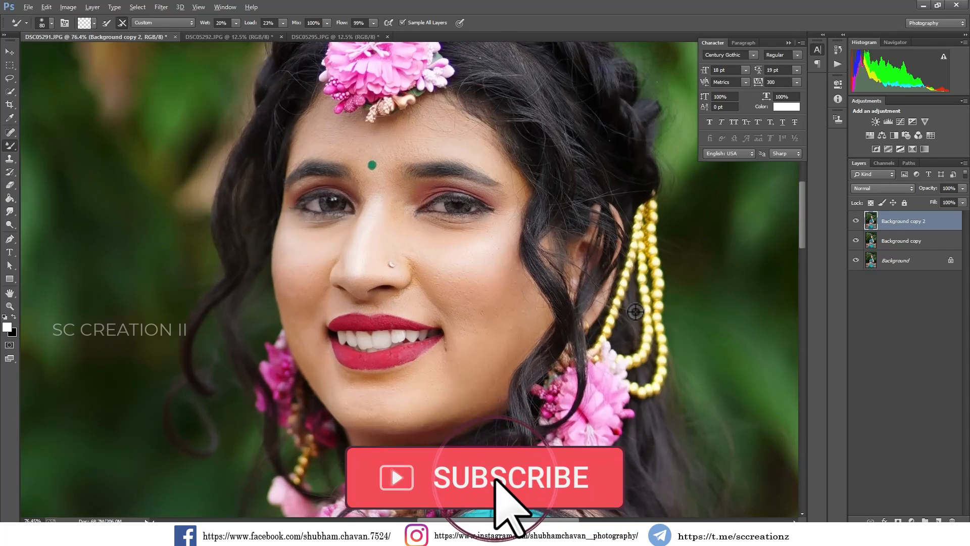
{"action": "right_click", "coordinate": [487, 271]}
{"action": "left_click", "coordinate": [577, 292]}
{"action": "left_click_drag", "start_coordinate": [575, 293], "coordinate": [580, 293]}
{"action": "left_click", "coordinate": [476, 284]}
{"action": "mouse_move", "coordinate": [479, 288]}
{"action": "left_mouse_down"}
{"action": "mouse_move", "coordinate": [498, 354]}
{"action": "mouse_move", "coordinate": [492, 269]}
{"action": "mouse_move", "coordinate": [475, 323]}
{"action": "mouse_move", "coordinate": [428, 395]}
{"action": "mouse_move", "coordinate": [451, 369]}
{"action": "mouse_move", "coordinate": [493, 370]}
{"action": "mouse_move", "coordinate": [459, 380]}
{"action": "mouse_move", "coordinate": [465, 349]}
{"action": "left_mouse_up"}
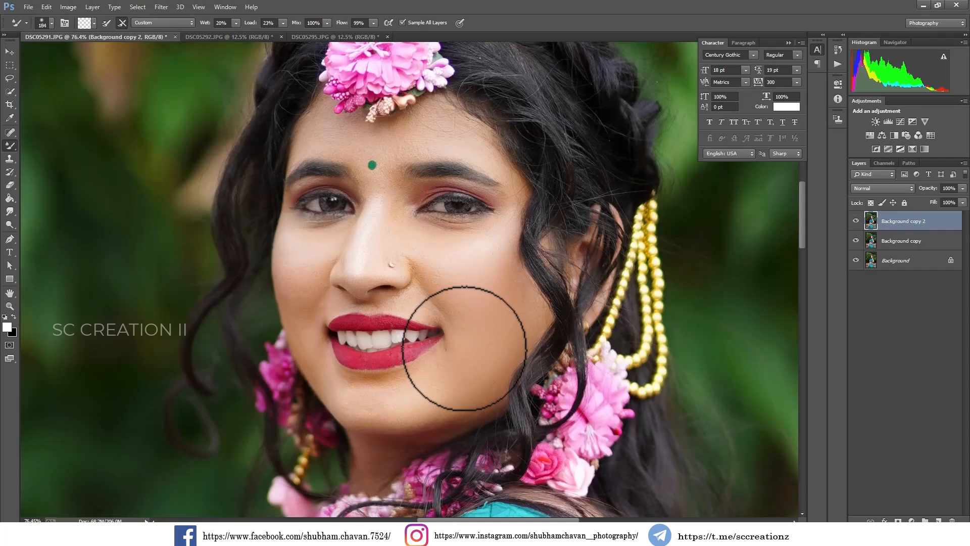
Reduce the Mixer Brush size to 121 and smooth the skin around the chin and cheek.
{"action": "right_click", "coordinate": [532, 341]}
{"action": "left_click_drag", "start_coordinate": [590, 316], "coordinate": [586, 317]}
{"action": "left_click", "coordinate": [429, 379]}
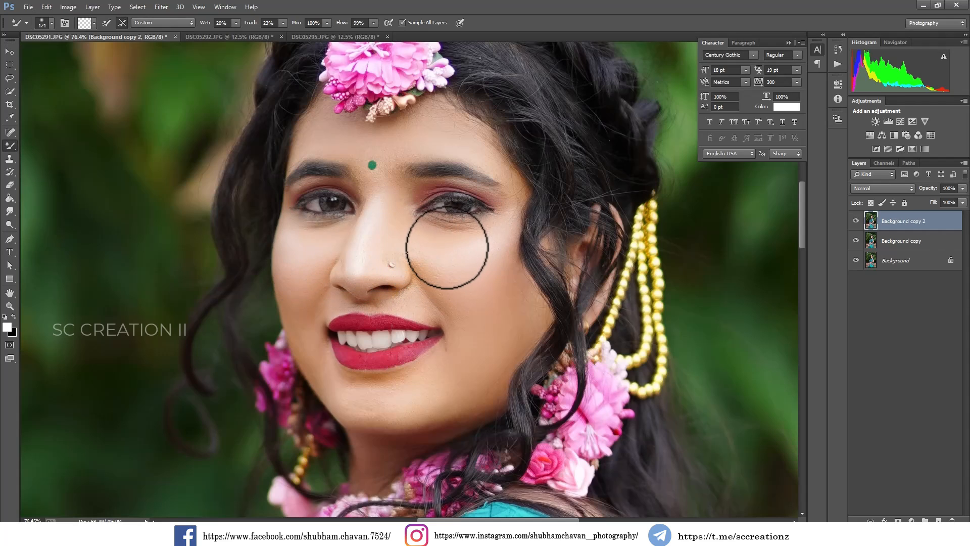
Lighten the forearm and hands using the Dodge tool at 8% midtone exposure, and compare the retouched layer with the one below.
{"action": "scroll", "coordinate": [470, 253], "scroll_direction": "down", "scroll_amount": 6}
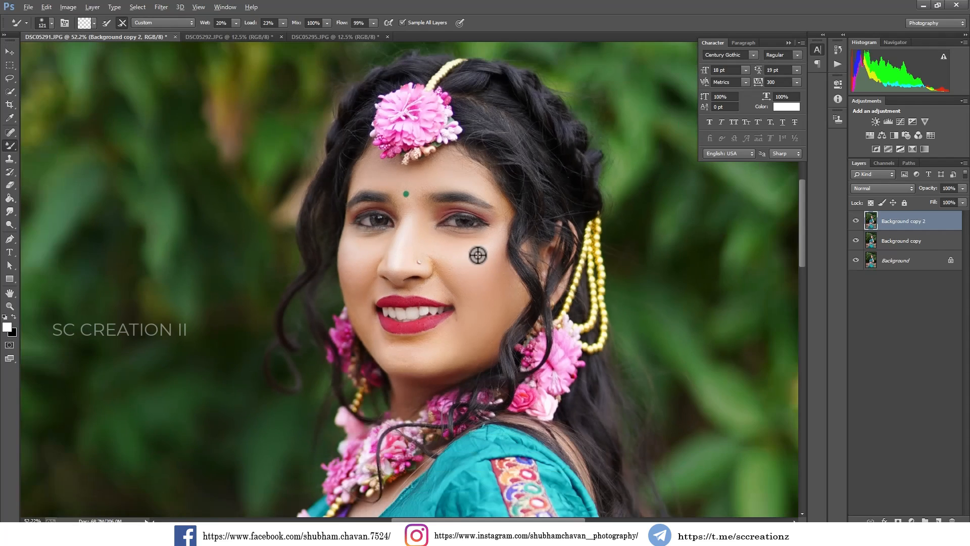
{"action": "left_click", "coordinate": [9, 225]}
{"action": "scroll", "coordinate": [439, 339], "scroll_direction": "down", "scroll_amount": 5}
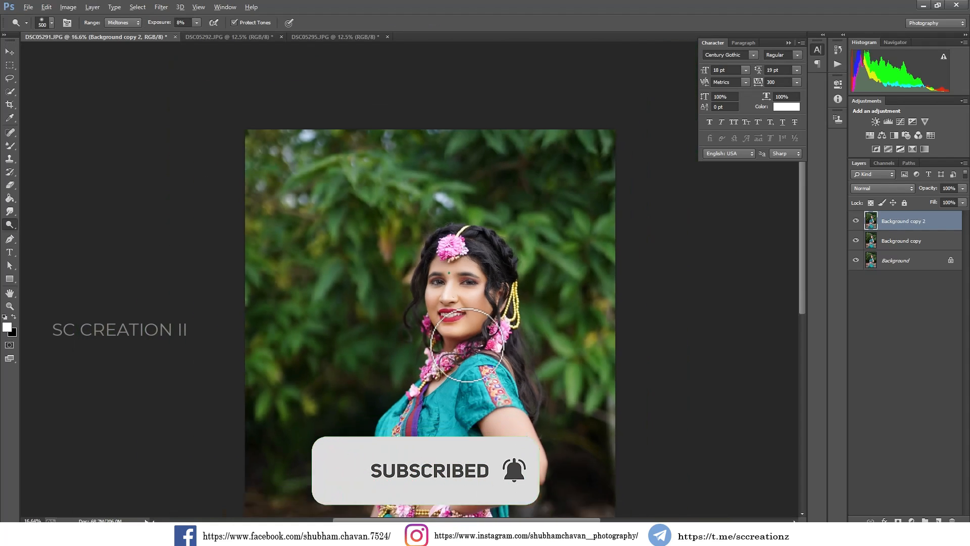
{"action": "scroll", "coordinate": [454, 350], "scroll_direction": "up", "scroll_amount": 3}
{"action": "scroll", "coordinate": [454, 350], "scroll_direction": "up", "scroll_amount": 3}
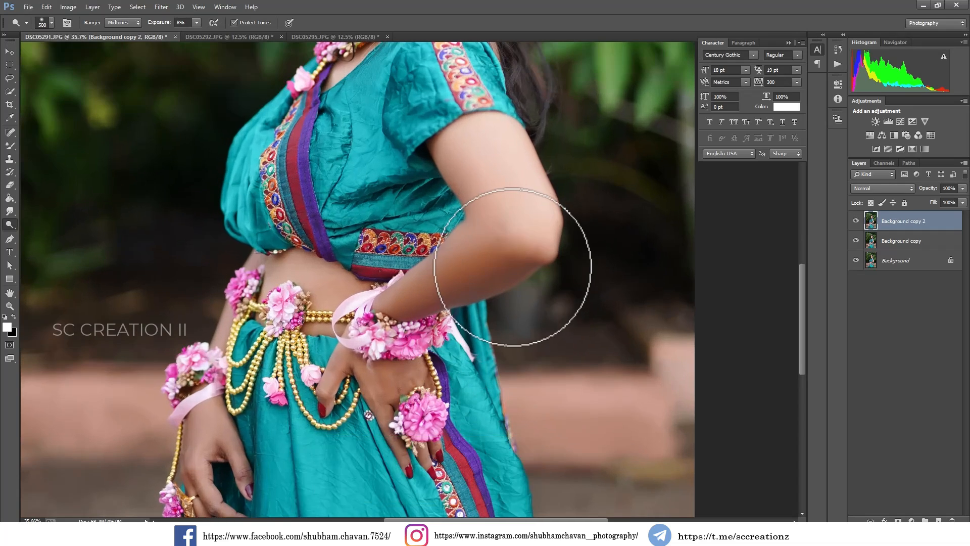
{"action": "mouse_move", "coordinate": [420, 345]}
{"action": "left_mouse_down"}
{"action": "mouse_move", "coordinate": [419, 443]}
{"action": "mouse_move", "coordinate": [345, 324]}
{"action": "mouse_move", "coordinate": [356, 321]}
{"action": "left_mouse_up"}
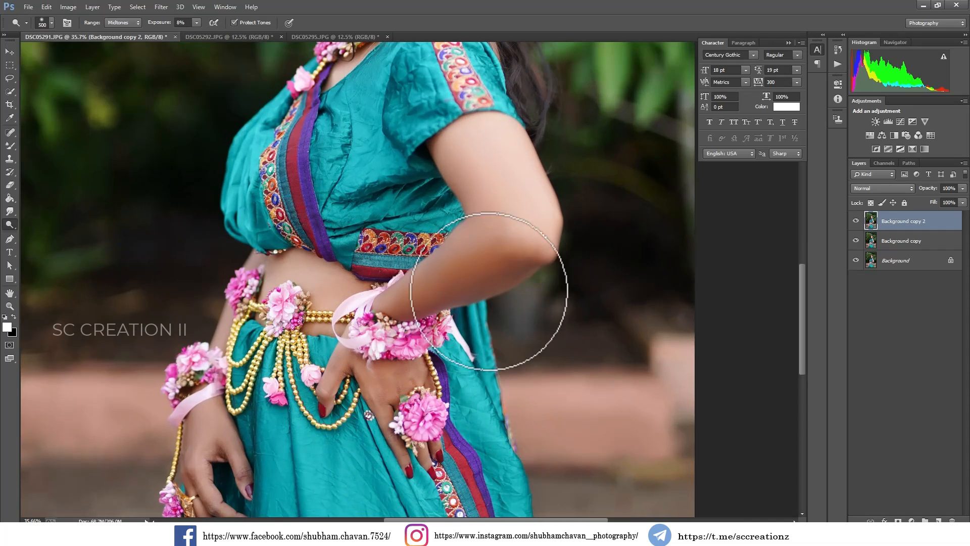
{"action": "scroll", "coordinate": [425, 313], "scroll_direction": "down", "scroll_amount": 2}
{"action": "scroll", "coordinate": [422, 313], "scroll_direction": "down", "scroll_amount": 2}
{"action": "scroll", "coordinate": [349, 443], "scroll_direction": "up", "scroll_amount": 4}
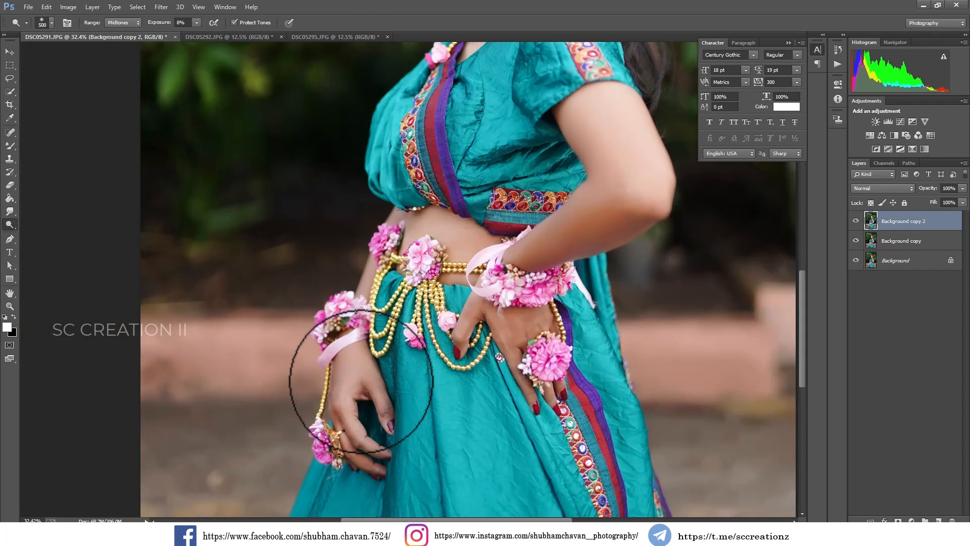
{"action": "scroll", "coordinate": [400, 354], "scroll_direction": "down", "scroll_amount": 3}
{"action": "left_click", "coordinate": [856, 221]}
{"action": "left_click", "coordinate": [856, 221]}
Duplicate the Background copy 2 layer under the name "camera raw".
{"action": "right_click", "coordinate": [952, 235]}
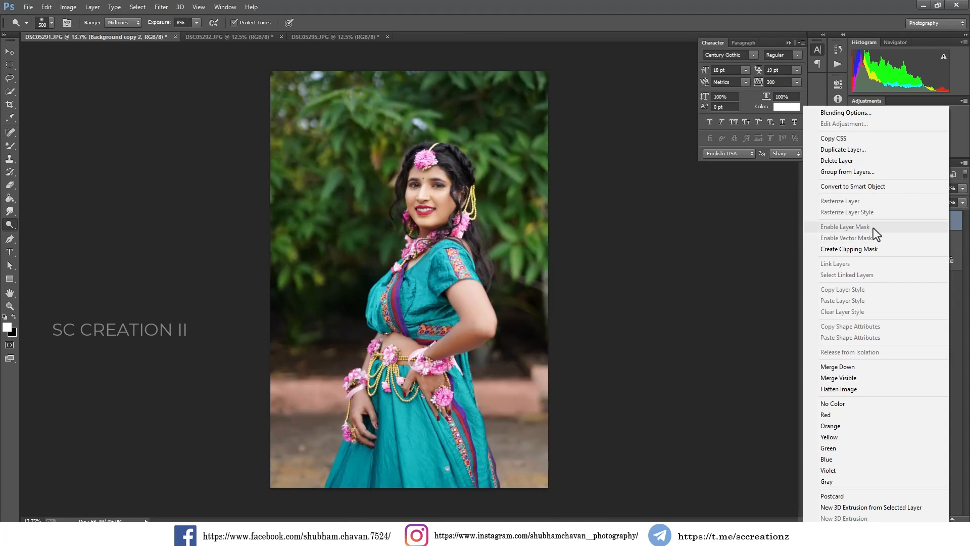
{"action": "left_click", "coordinate": [848, 153]}
{"action": "type", "text": "camera raw"}
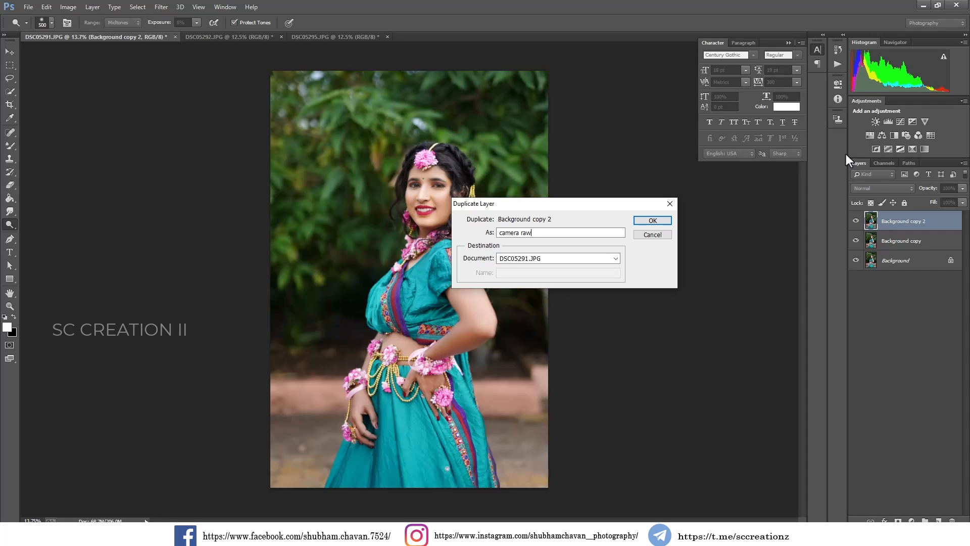
{"action": "key", "text": "Return"}
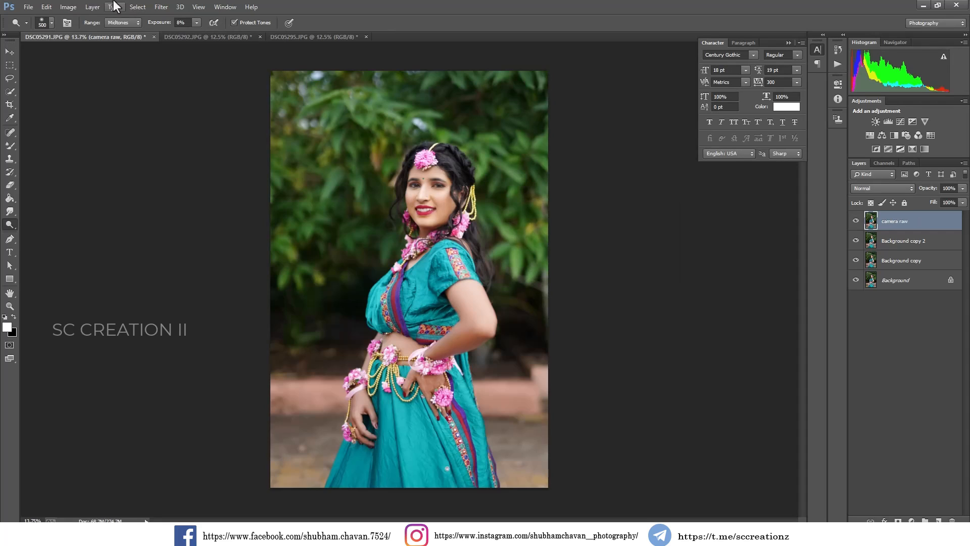
Open the Camera Raw Filter on the camera raw layer and set Temperature to +6 and Tint to -3.
{"action": "left_click", "coordinate": [163, 7]}
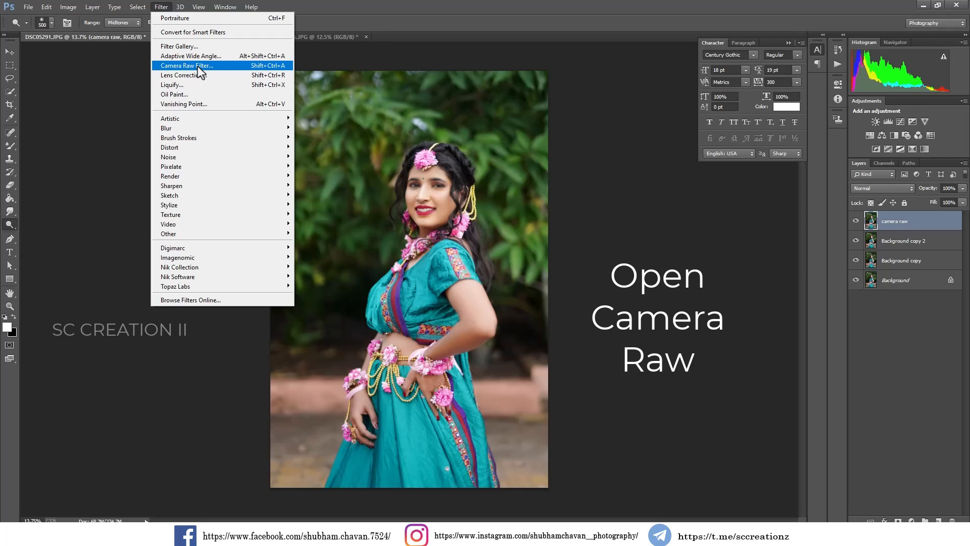
{"action": "left_click", "coordinate": [197, 65]}
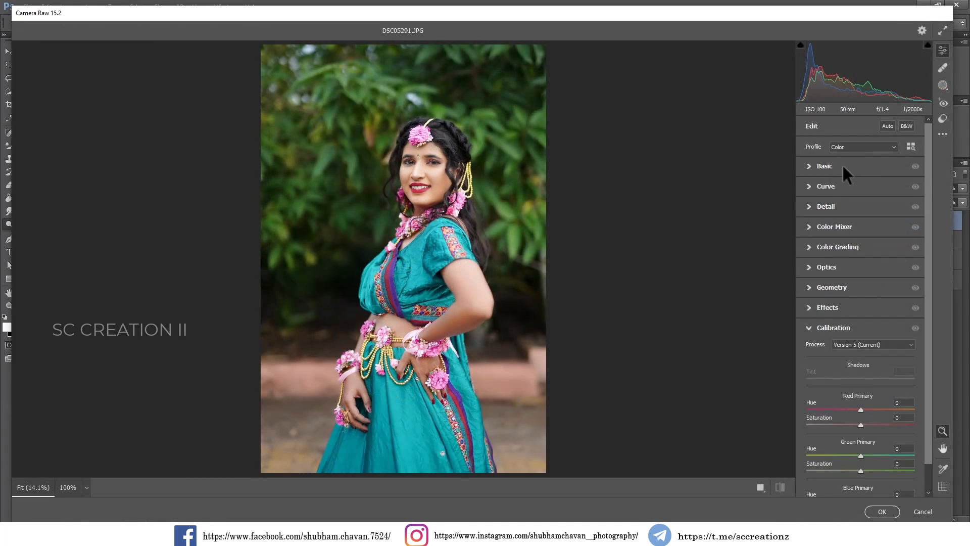
{"action": "left_click", "coordinate": [830, 168]}
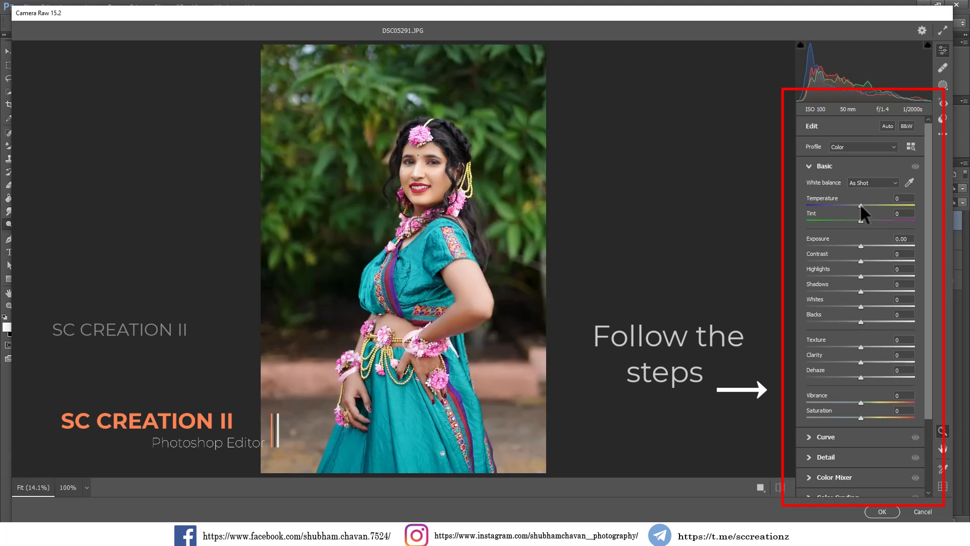
{"action": "left_click_drag", "start_coordinate": [860, 203], "coordinate": [857, 221]}
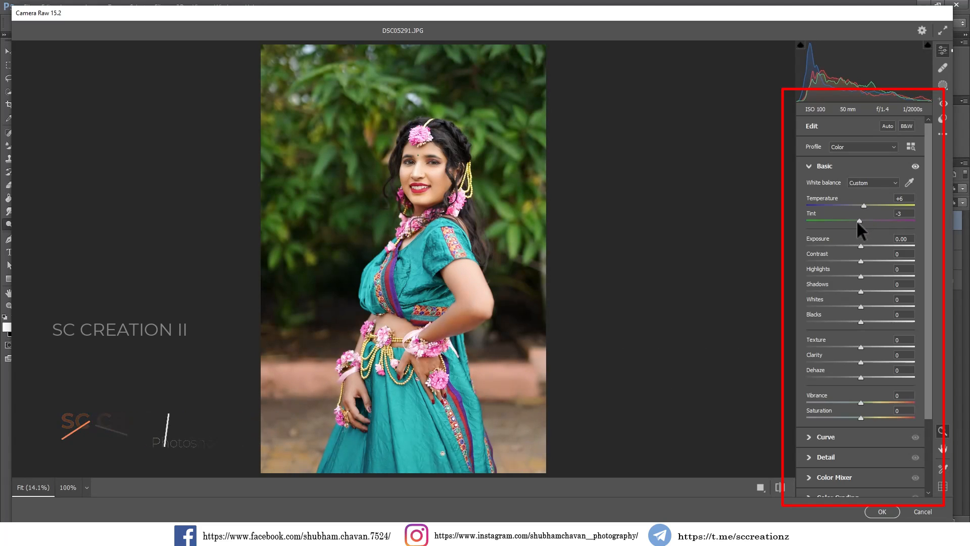
Set Contrast to -20, Highlights to +44, Shadows to +43, Whites to -29, Blacks to -52 and Clarity to +2.
{"action": "left_click_drag", "start_coordinate": [861, 261], "coordinate": [854, 261]}
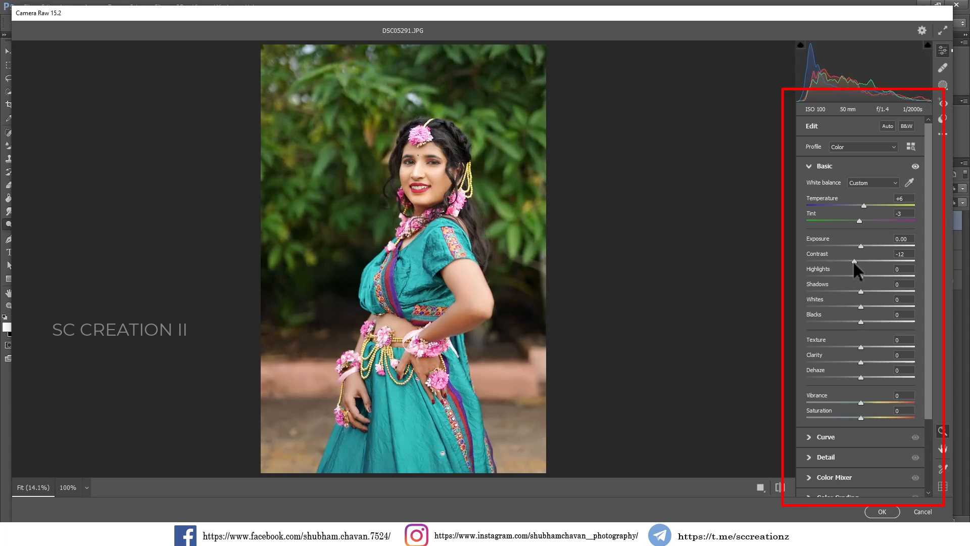
{"action": "left_click_drag", "start_coordinate": [873, 284], "coordinate": [888, 280]}
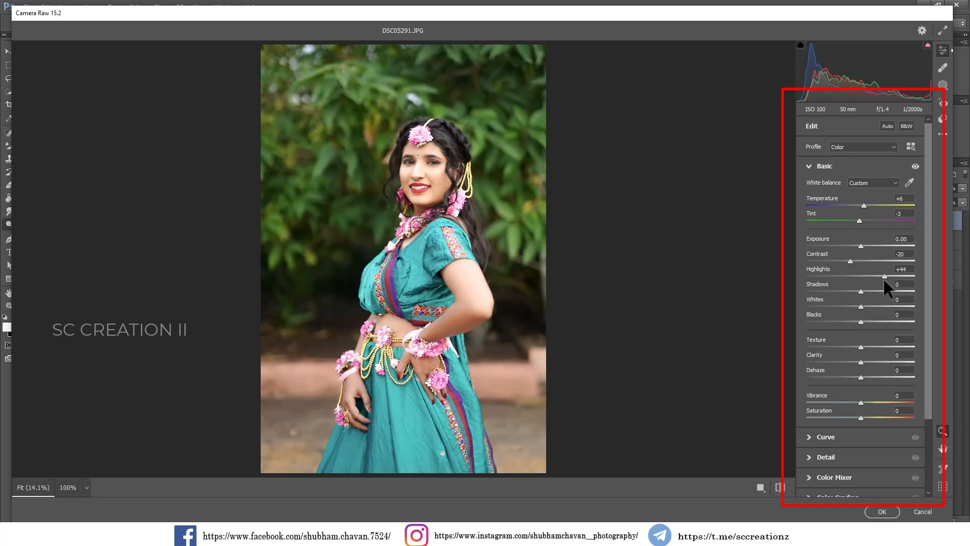
{"action": "left_click_drag", "start_coordinate": [862, 291], "coordinate": [884, 292]}
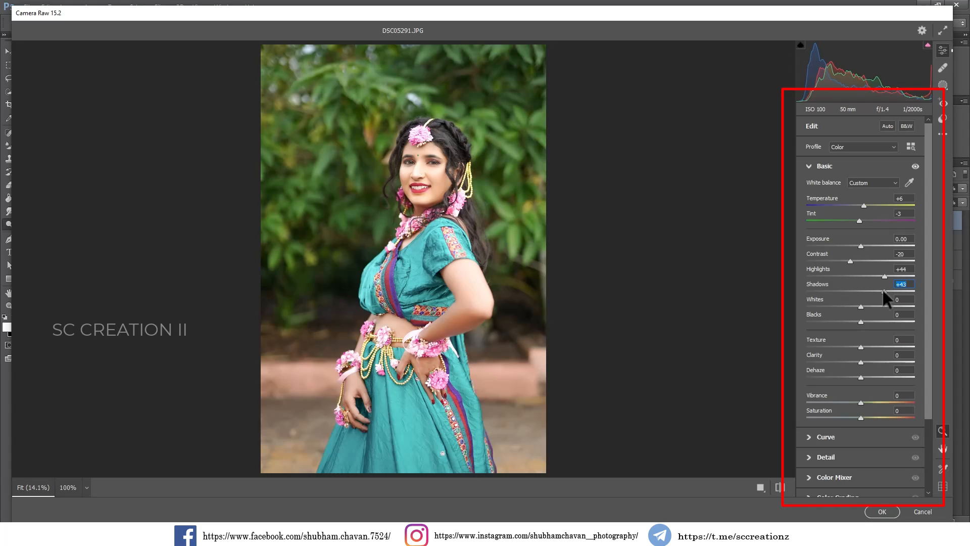
{"action": "left_click_drag", "start_coordinate": [861, 306], "coordinate": [826, 302]}
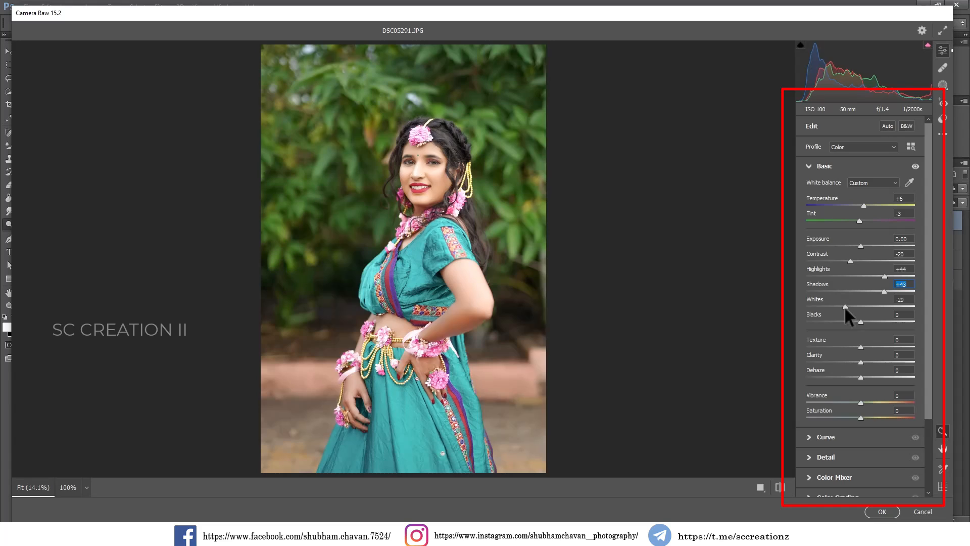
{"action": "left_click_drag", "start_coordinate": [842, 322], "coordinate": [834, 321]}
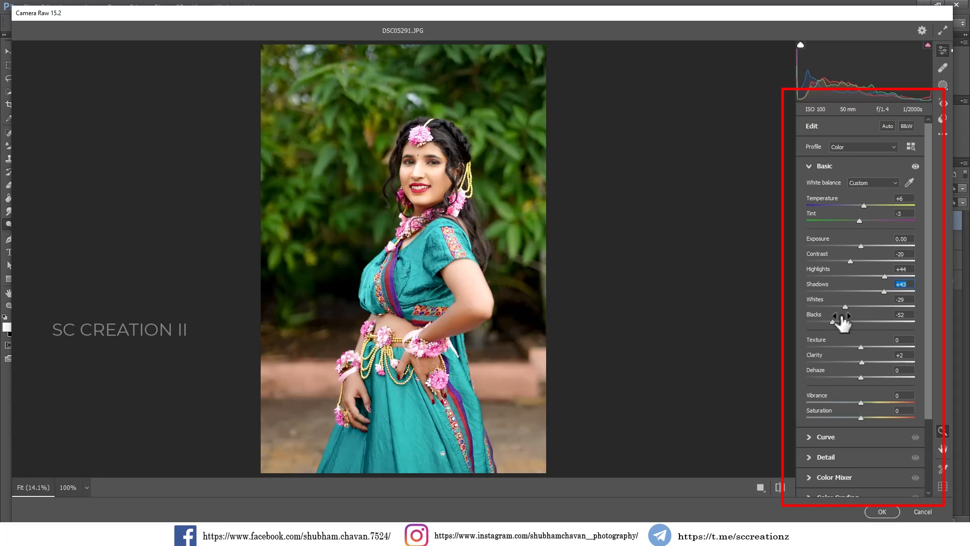
{"action": "left_click", "coordinate": [819, 167]}
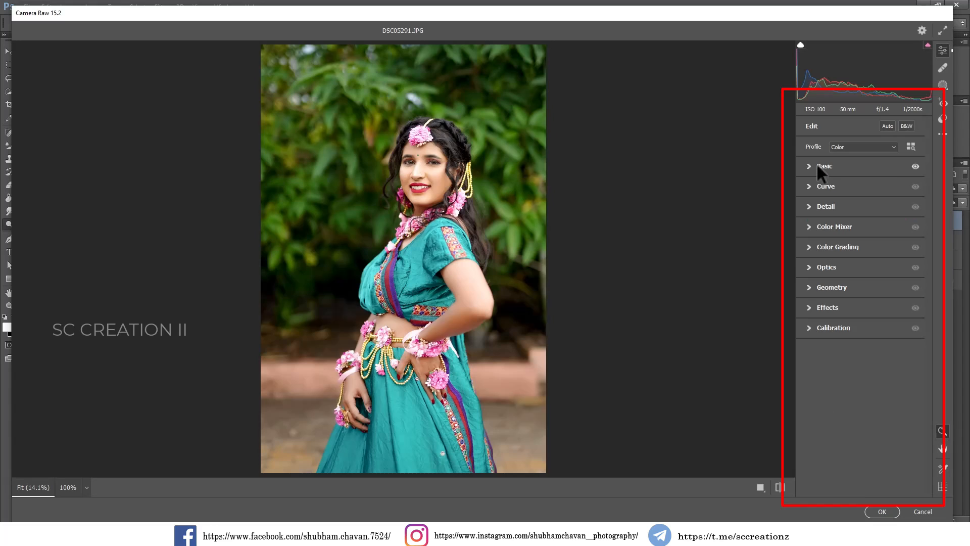
Adjust the parametric curve to Shadows -20, Darks +8, Lights -12 and Highlights +7, and inspect the face up close.
{"action": "left_click", "coordinate": [823, 187]}
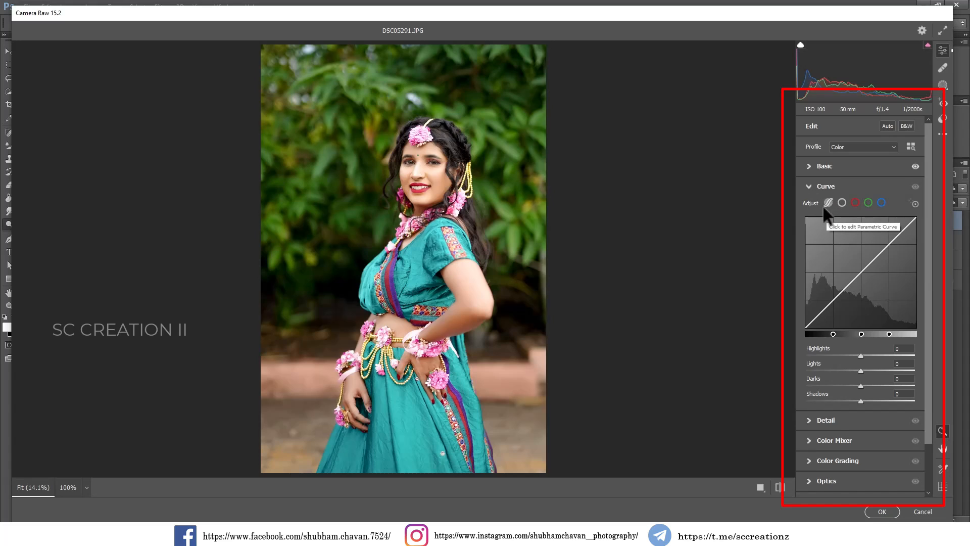
{"action": "mouse_move", "coordinate": [859, 399]}
{"action": "left_mouse_down"}
{"action": "mouse_move", "coordinate": [848, 399]}
{"action": "mouse_move", "coordinate": [866, 384]}
{"action": "left_mouse_up"}
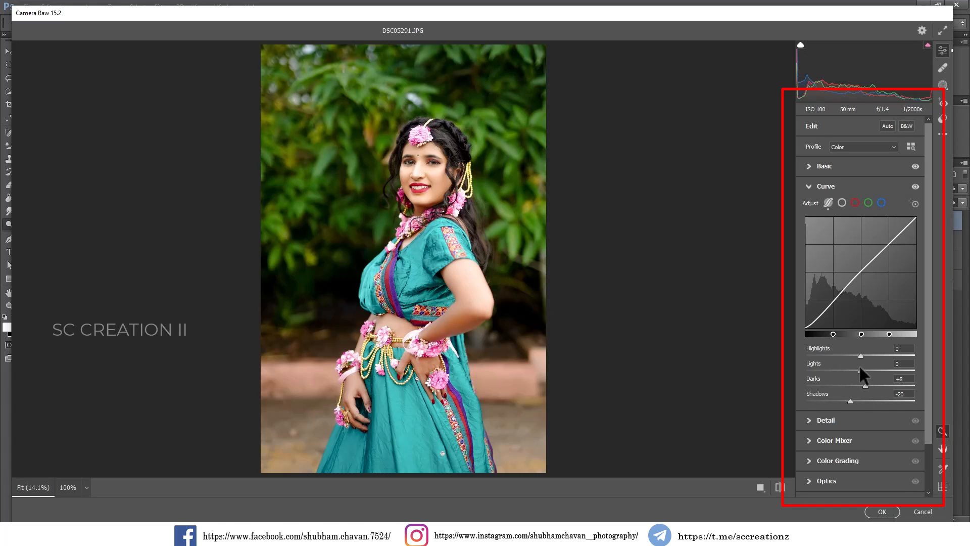
{"action": "left_click_drag", "start_coordinate": [858, 369], "coordinate": [852, 369]}
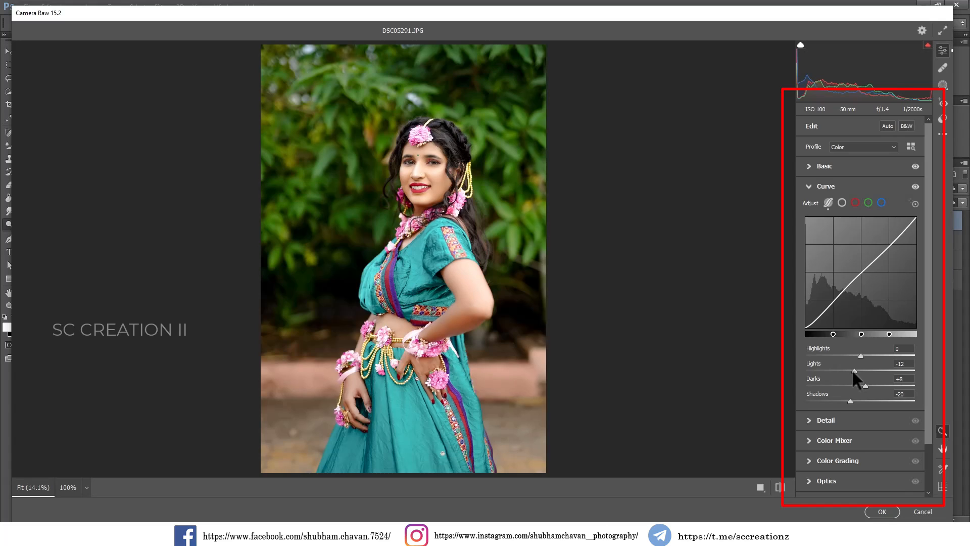
{"action": "left_click_drag", "start_coordinate": [867, 353], "coordinate": [865, 353]}
{"action": "left_click_drag", "start_coordinate": [424, 169], "coordinate": [502, 238]}
{"action": "left_click_drag", "start_coordinate": [469, 198], "coordinate": [493, 226]}
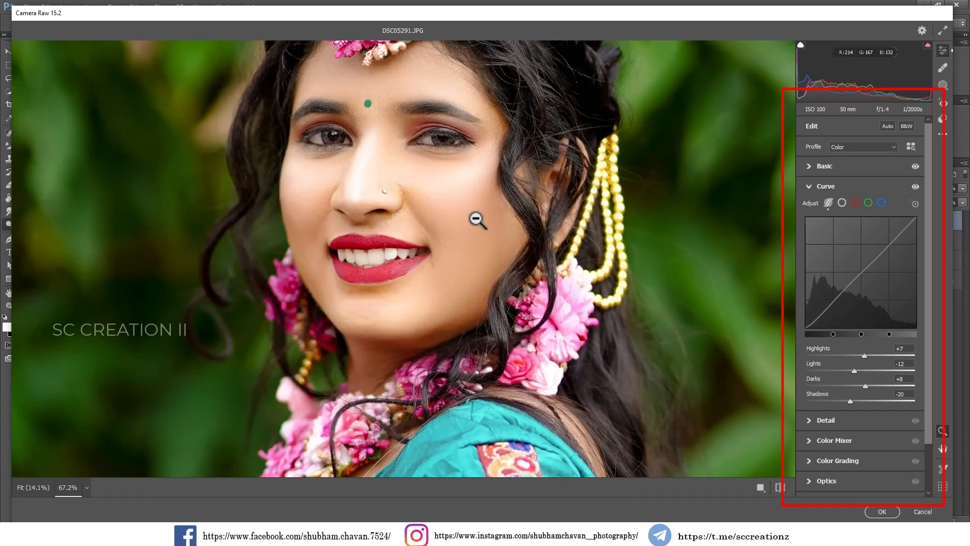
Set Sharpening to 51, Noise Reduction to 50 and Color Noise Reduction to 50 in the Detail settings, checking the face up close.
{"action": "left_click", "coordinate": [477, 218]}
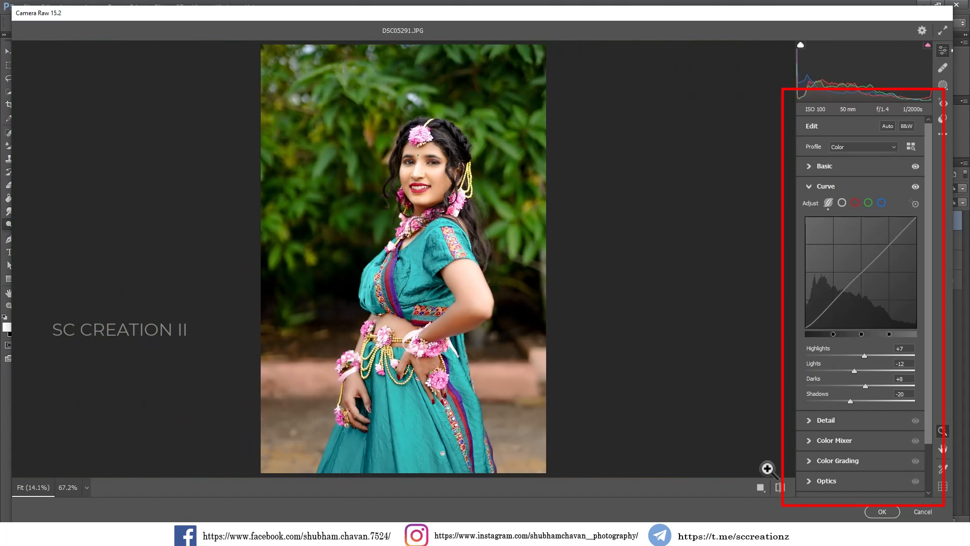
{"action": "left_click", "coordinate": [813, 185]}
{"action": "left_click", "coordinate": [823, 207]}
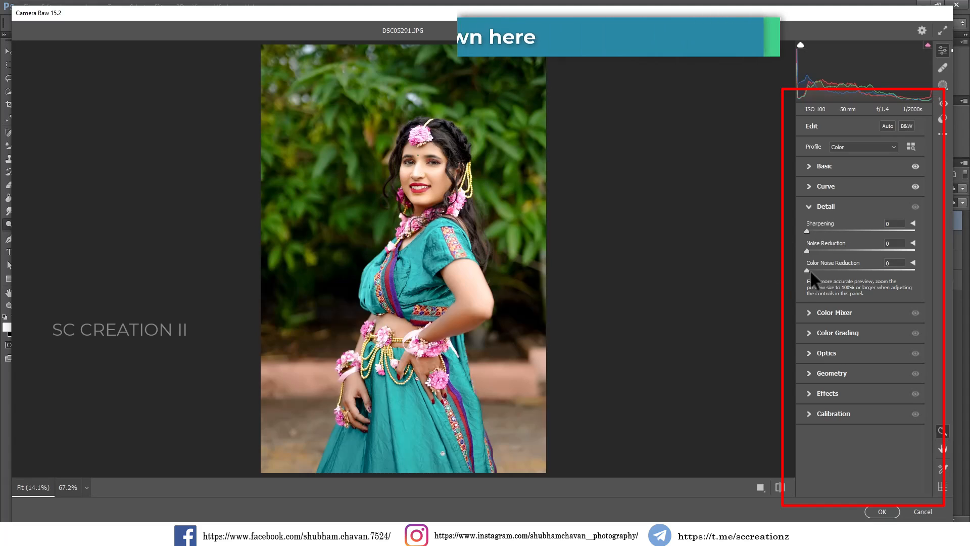
{"action": "left_click_drag", "start_coordinate": [843, 232], "coordinate": [838, 231]}
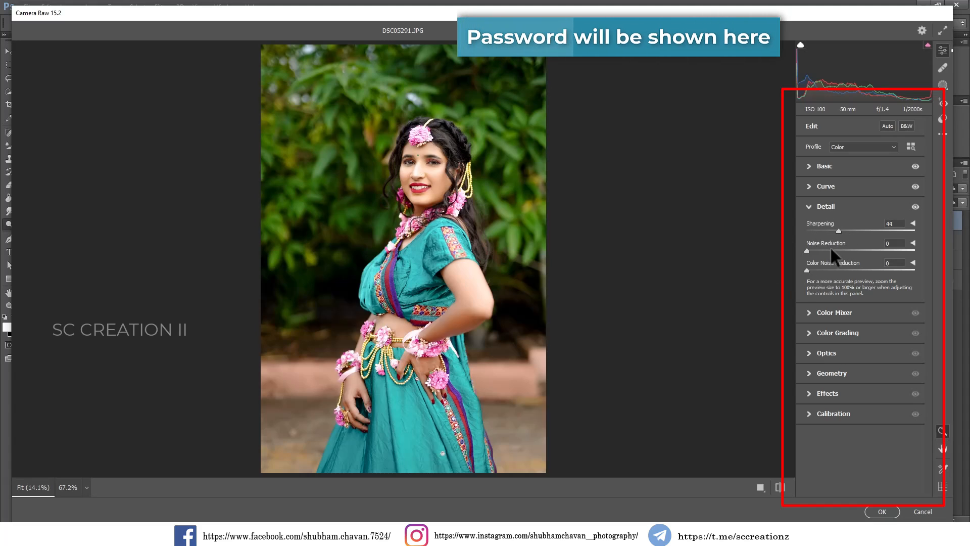
{"action": "left_click", "coordinate": [854, 250]}
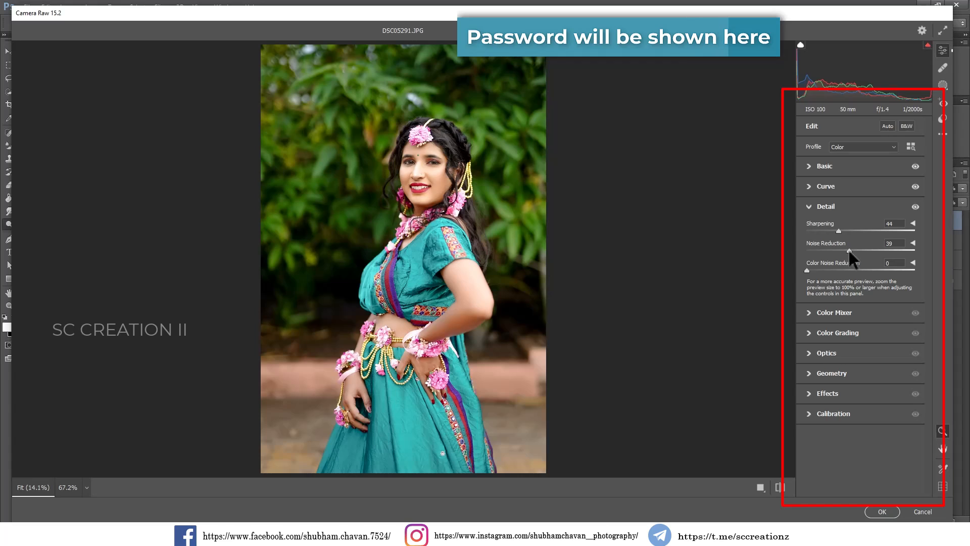
{"action": "left_click_drag", "start_coordinate": [854, 249], "coordinate": [860, 269]}
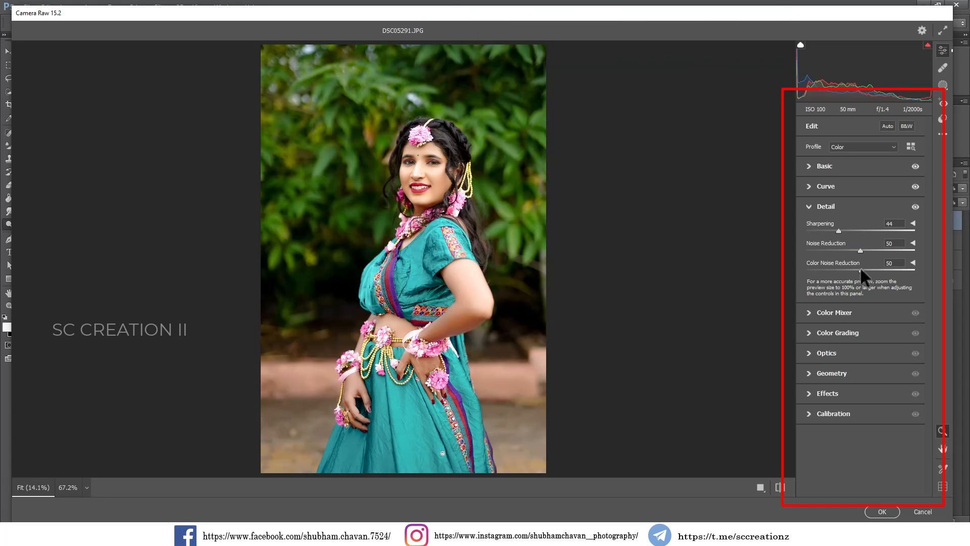
{"action": "left_click", "coordinate": [413, 188]}
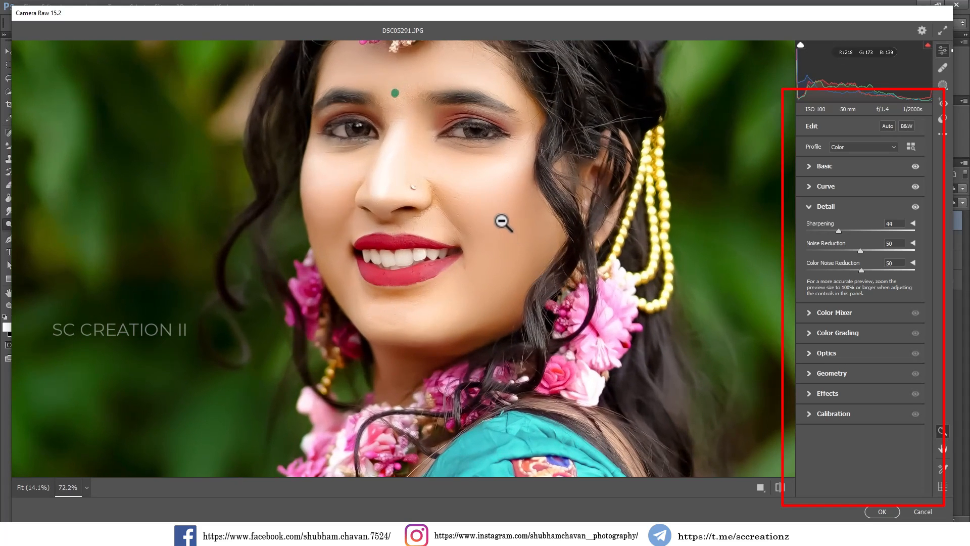
{"action": "left_click", "coordinate": [504, 223], "text": "alt"}
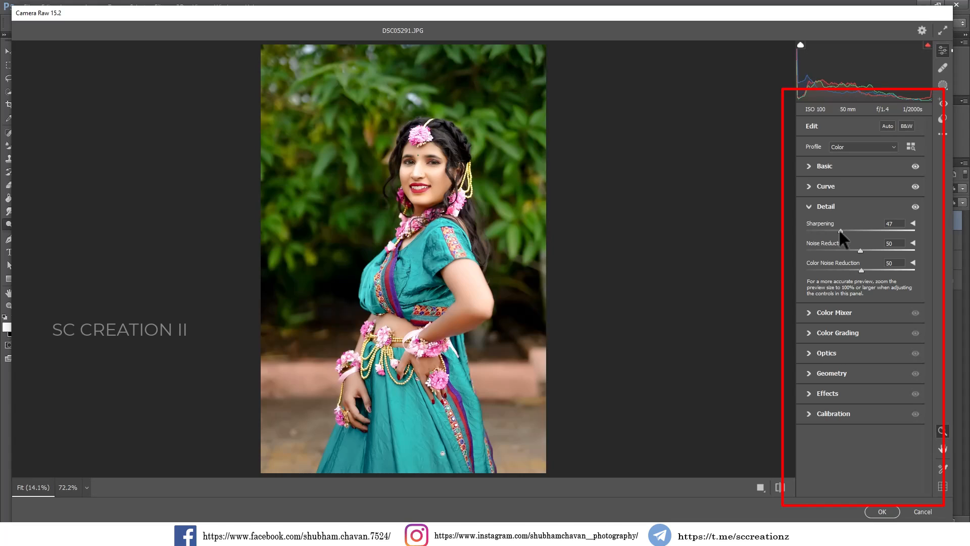
{"action": "left_click_drag", "start_coordinate": [840, 231], "coordinate": [842, 230]}
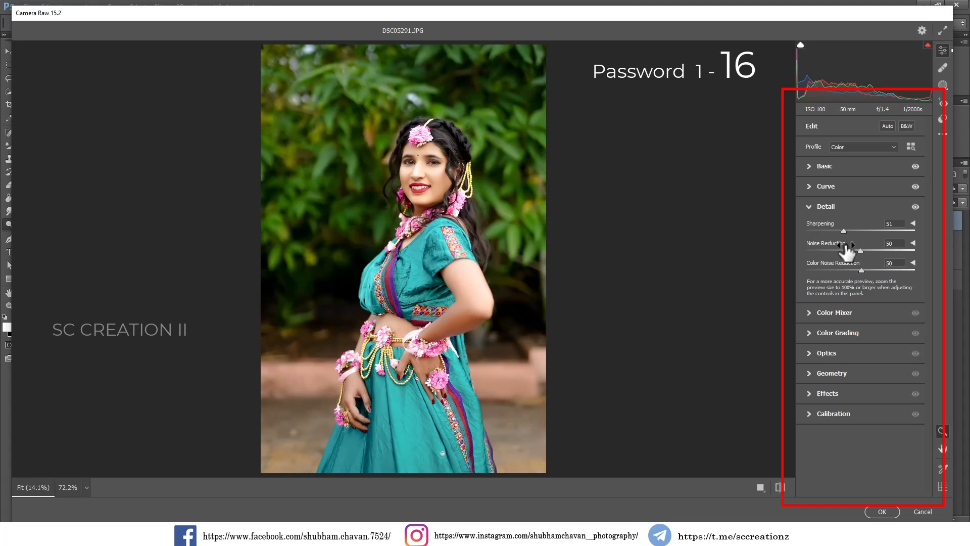
{"action": "left_click", "coordinate": [823, 204]}
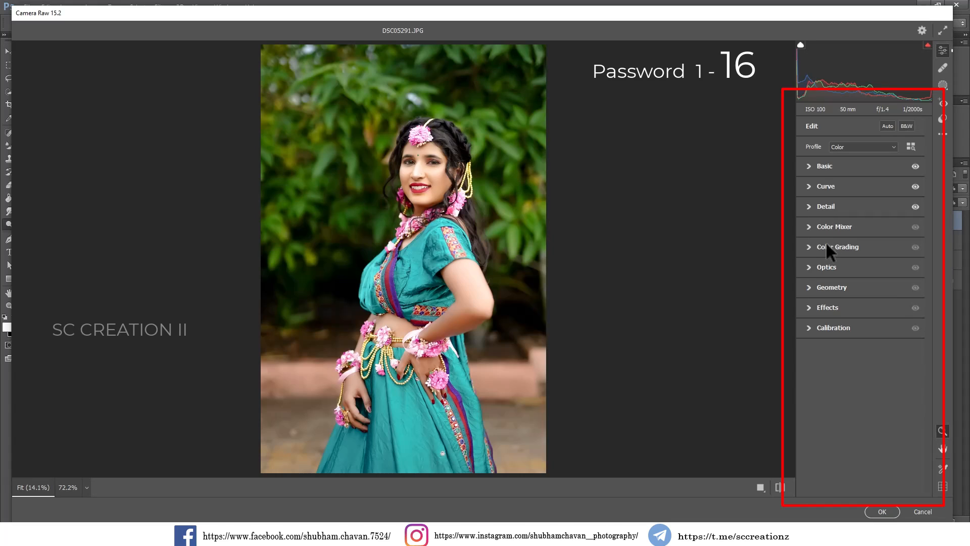
Set the Color Mixer hue to Yellows +54 and Greens -55, and fine-tune the Aquas and Blues hues.
{"action": "left_click", "coordinate": [827, 227]}
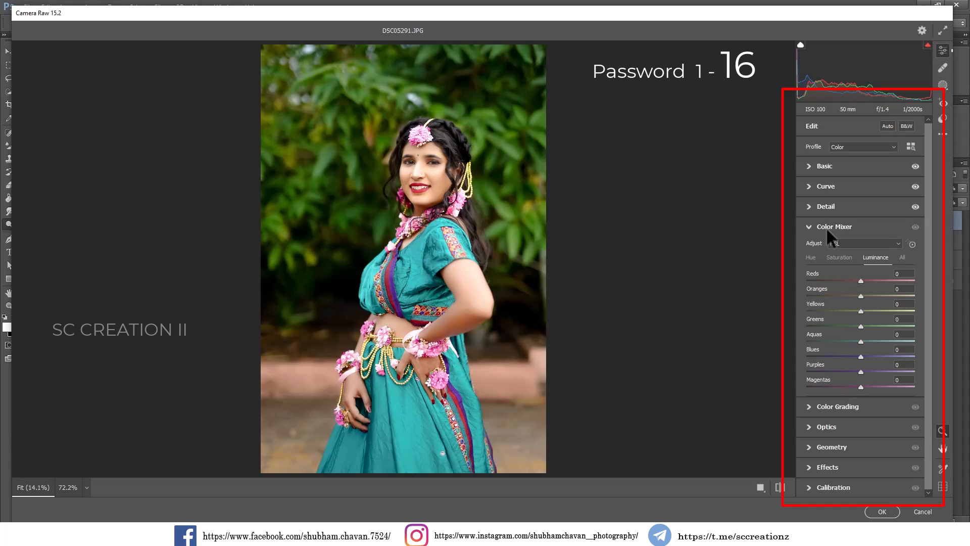
{"action": "left_click", "coordinate": [811, 257]}
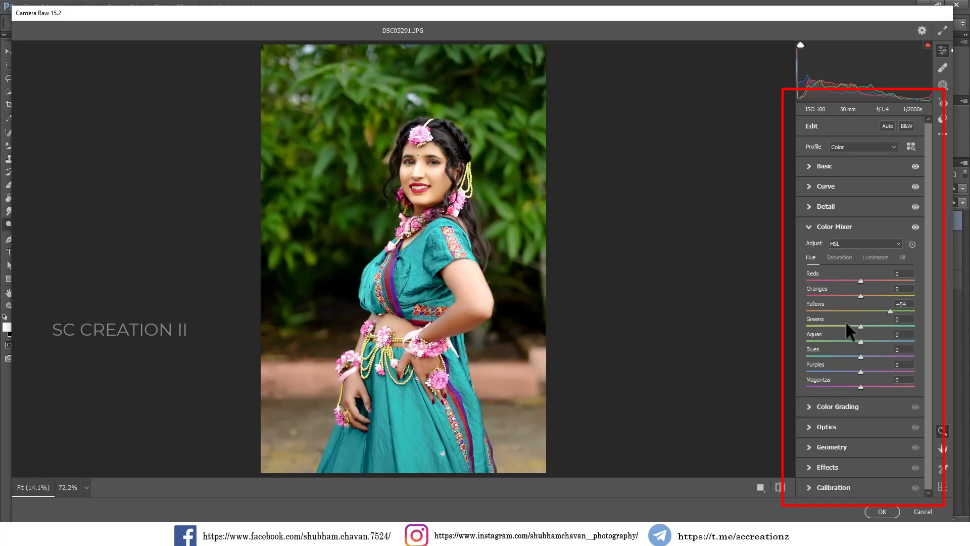
{"action": "left_click_drag", "start_coordinate": [849, 326], "coordinate": [844, 326]}
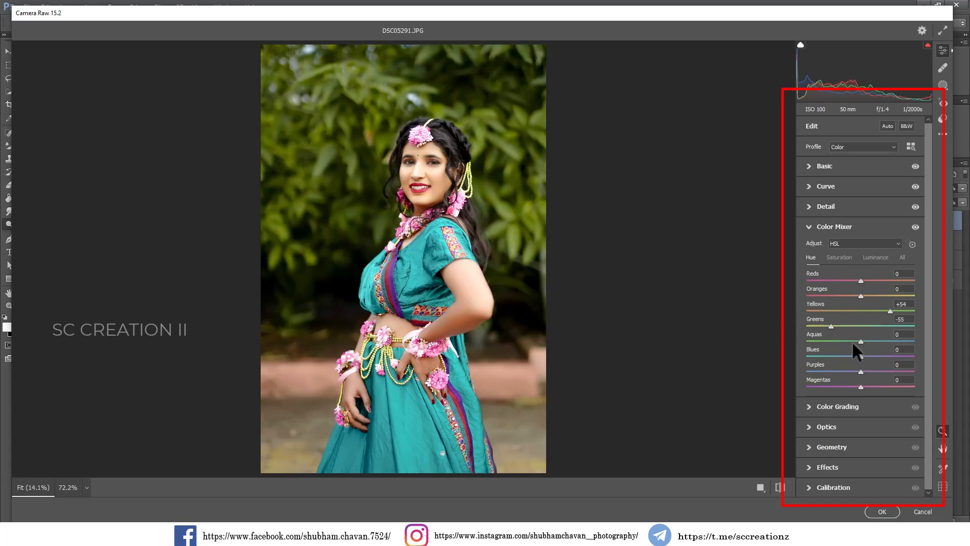
{"action": "mouse_move", "coordinate": [850, 340]}
{"action": "left_mouse_down"}
{"action": "mouse_move", "coordinate": [753, 333]}
{"action": "mouse_move", "coordinate": [905, 344]}
{"action": "mouse_move", "coordinate": [827, 341]}
{"action": "mouse_move", "coordinate": [878, 346]}
{"action": "mouse_move", "coordinate": [863, 348]}
{"action": "left_mouse_up"}
{"action": "mouse_move", "coordinate": [861, 356]}
{"action": "left_mouse_down"}
{"action": "mouse_move", "coordinate": [839, 354]}
{"action": "mouse_move", "coordinate": [863, 358]}
{"action": "left_mouse_up"}
Set the Color Mixer saturation to Reds +3, Oranges +7, Yellows -43, Greens +55, Aquas +21, Blues +20, Purples +17 and Magentas +25.
{"action": "left_click", "coordinate": [836, 255]}
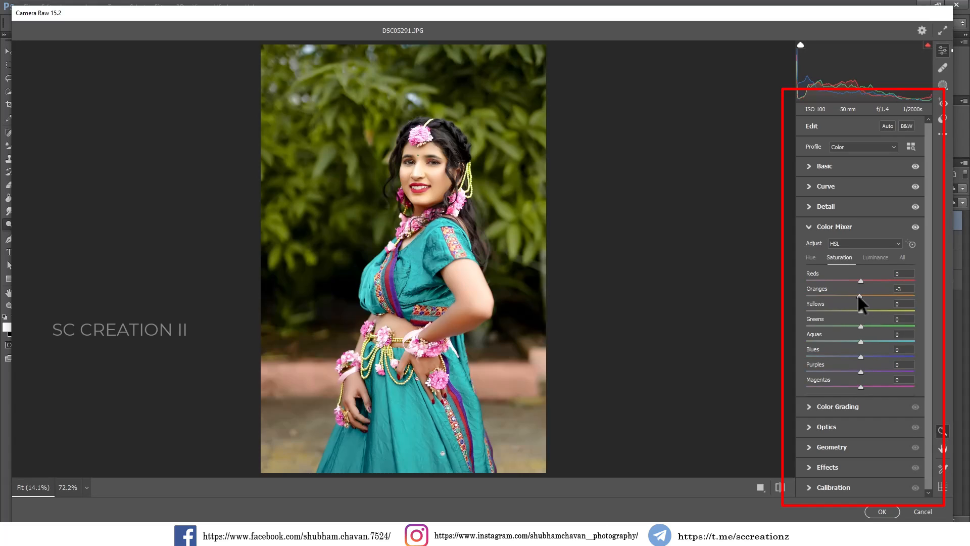
{"action": "left_click_drag", "start_coordinate": [860, 311], "coordinate": [833, 311]}
{"action": "left_click_drag", "start_coordinate": [862, 327], "coordinate": [884, 321]}
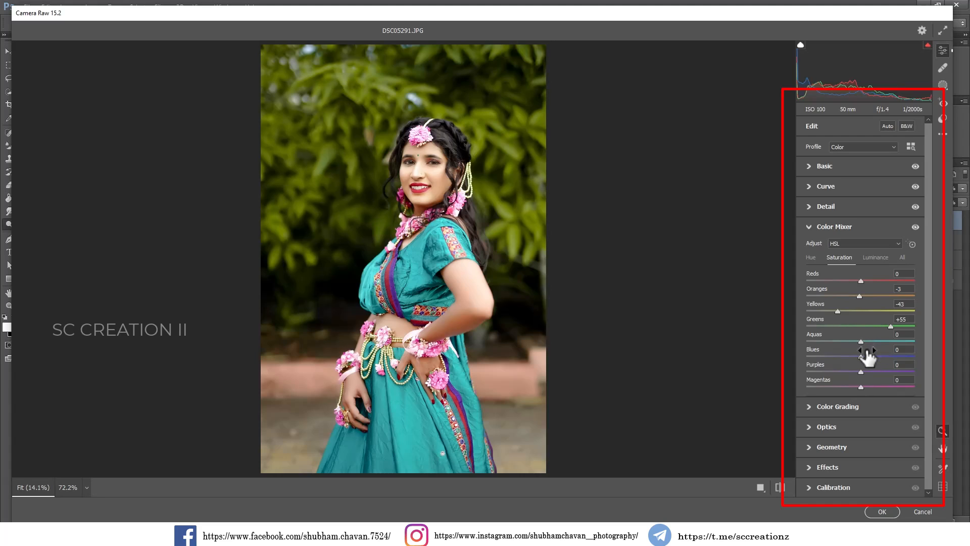
{"action": "mouse_move", "coordinate": [865, 338]}
{"action": "left_mouse_down"}
{"action": "mouse_move", "coordinate": [894, 343]}
{"action": "mouse_move", "coordinate": [765, 351]}
{"action": "mouse_move", "coordinate": [864, 357]}
{"action": "left_mouse_up"}
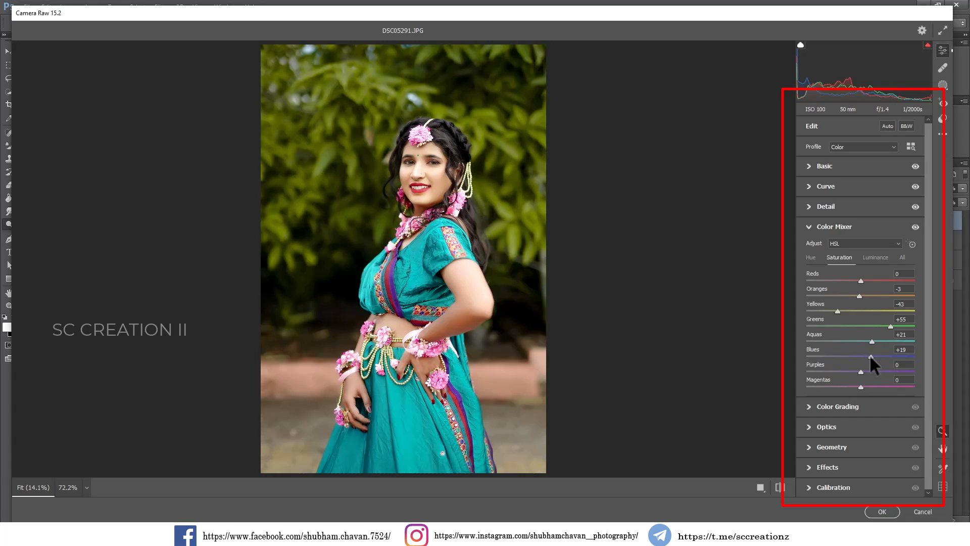
{"action": "left_click_drag", "start_coordinate": [862, 371], "coordinate": [887, 412]}
{"action": "mouse_move", "coordinate": [862, 279]}
{"action": "left_mouse_down"}
{"action": "mouse_move", "coordinate": [878, 280]}
{"action": "mouse_move", "coordinate": [862, 283]}
{"action": "left_mouse_up"}
{"action": "left_click_drag", "start_coordinate": [430, 176], "coordinate": [472, 225]}
{"action": "left_click_drag", "start_coordinate": [860, 295], "coordinate": [866, 296]}
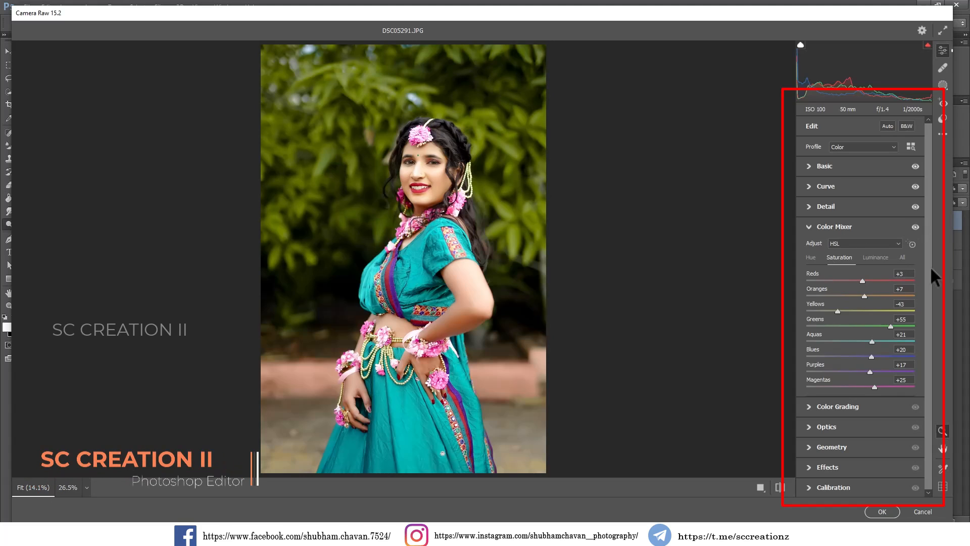
Set the Color Mixer luminance to Oranges +4, Yellows +18, Greens +38, Aquas +9 and Blues -11.
{"action": "left_click", "coordinate": [874, 257]}
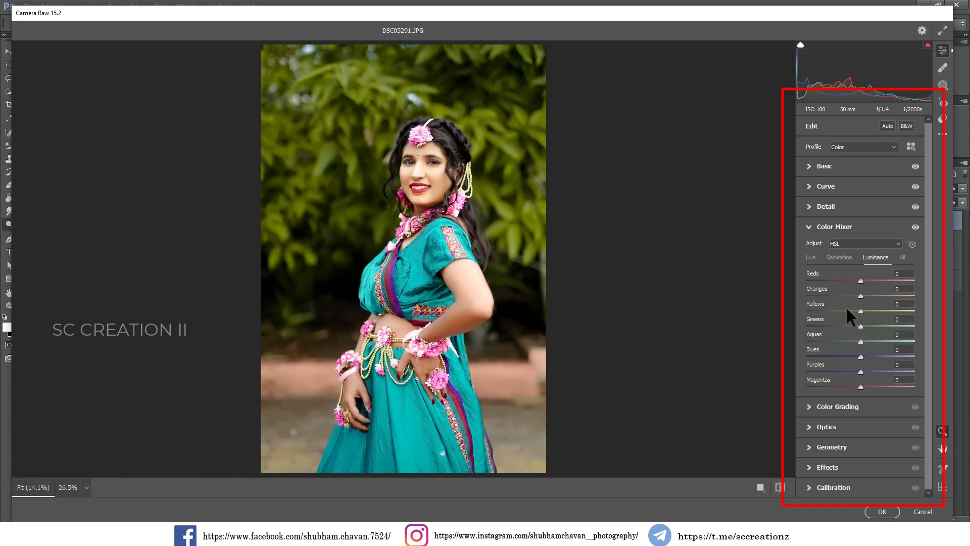
{"action": "mouse_move", "coordinate": [862, 295]}
{"action": "left_mouse_down"}
{"action": "mouse_move", "coordinate": [847, 296]}
{"action": "mouse_move", "coordinate": [862, 296]}
{"action": "left_mouse_up"}
{"action": "left_click_drag", "start_coordinate": [847, 356], "coordinate": [866, 343]}
{"action": "mouse_move", "coordinate": [870, 325]}
{"action": "left_mouse_down"}
{"action": "mouse_move", "coordinate": [881, 325]}
{"action": "mouse_move", "coordinate": [884, 309]}
{"action": "mouse_move", "coordinate": [814, 317]}
{"action": "mouse_move", "coordinate": [877, 311]}
{"action": "left_mouse_up"}
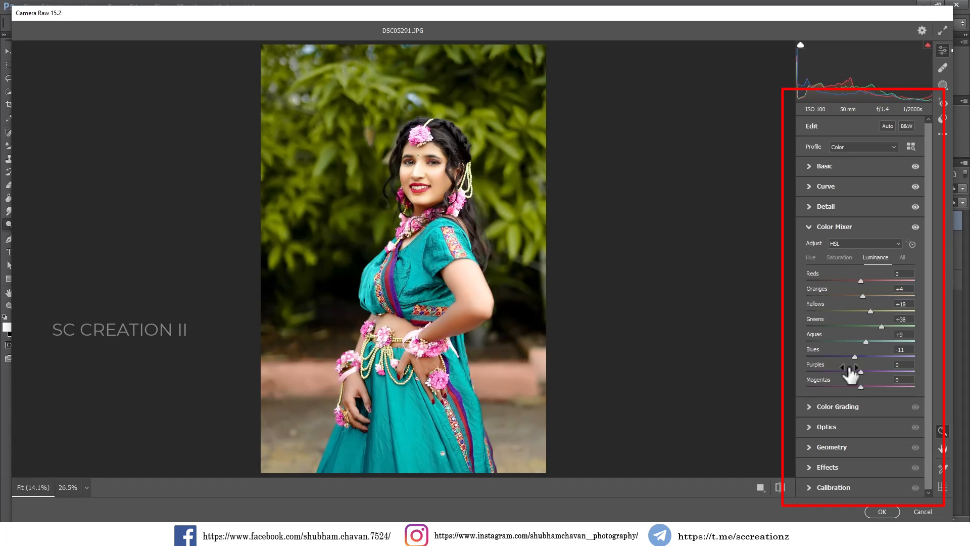
Add a Vignetting effect of -10 to darken the photo's edges.
{"action": "scroll", "coordinate": [813, 449], "scroll_direction": "down", "scroll_amount": 1}
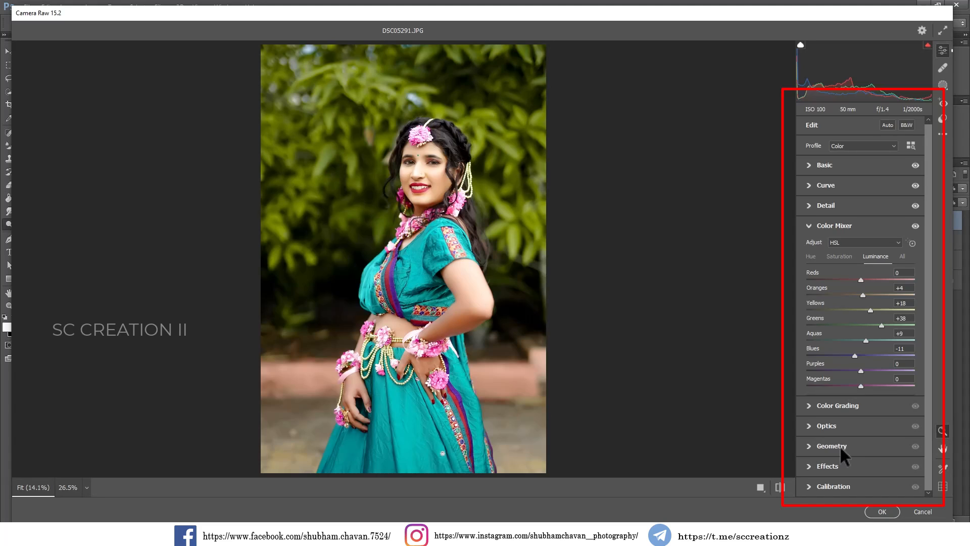
{"action": "left_click", "coordinate": [828, 468]}
{"action": "left_click_drag", "start_coordinate": [859, 349], "coordinate": [854, 350]}
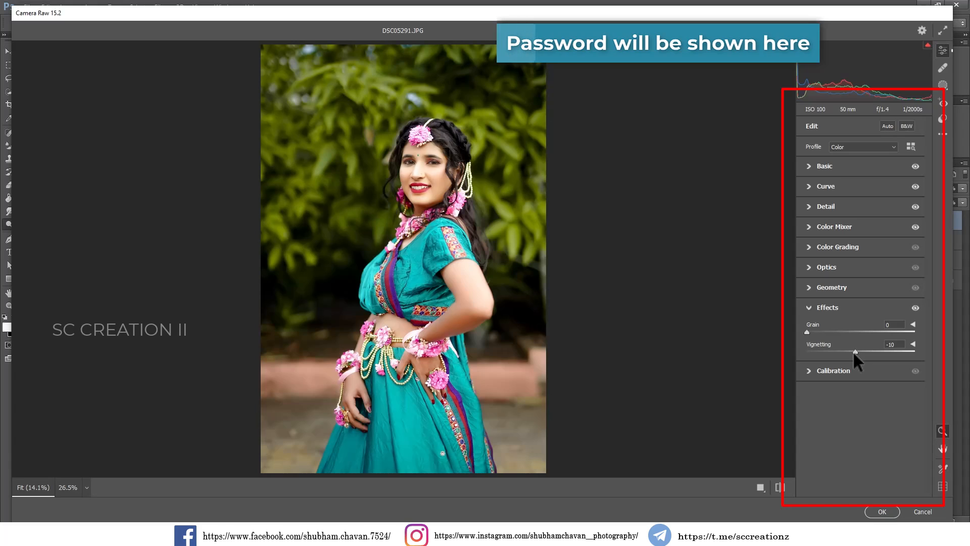
Calibrate Green Primary to Hue -29 and Saturation +13, and Blue Primary to Hue -27 and Saturation +10, checking the face up close.
{"action": "left_click", "coordinate": [829, 373]}
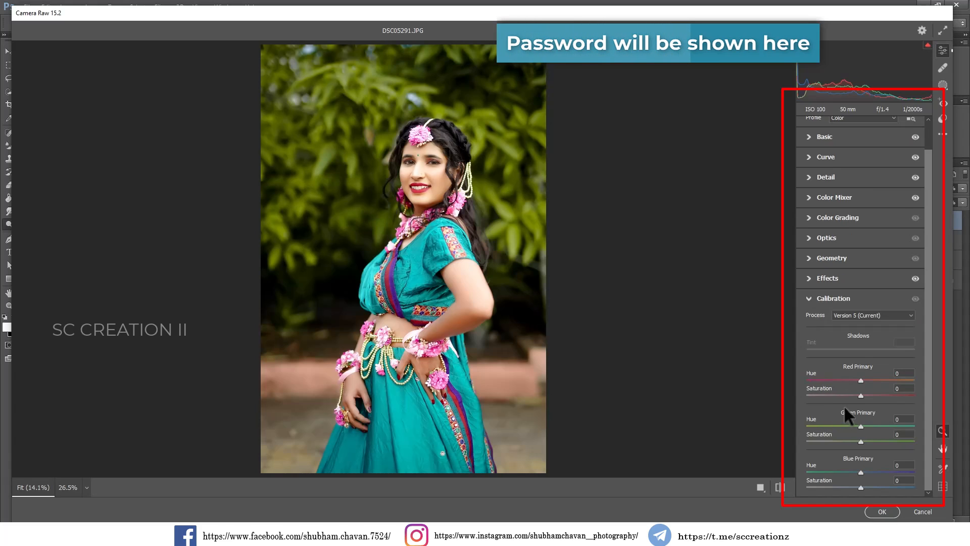
{"action": "mouse_move", "coordinate": [860, 426]}
{"action": "left_mouse_down"}
{"action": "mouse_move", "coordinate": [844, 426]}
{"action": "mouse_move", "coordinate": [870, 441]}
{"action": "left_mouse_up"}
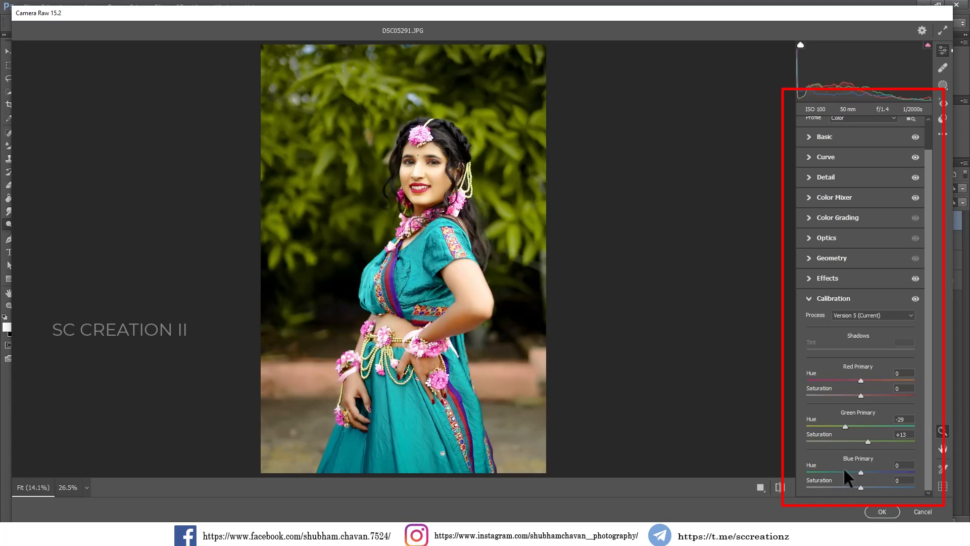
{"action": "mouse_move", "coordinate": [852, 471]}
{"action": "left_mouse_down"}
{"action": "mouse_move", "coordinate": [887, 468]}
{"action": "mouse_move", "coordinate": [838, 467]}
{"action": "mouse_move", "coordinate": [851, 470]}
{"action": "left_mouse_up"}
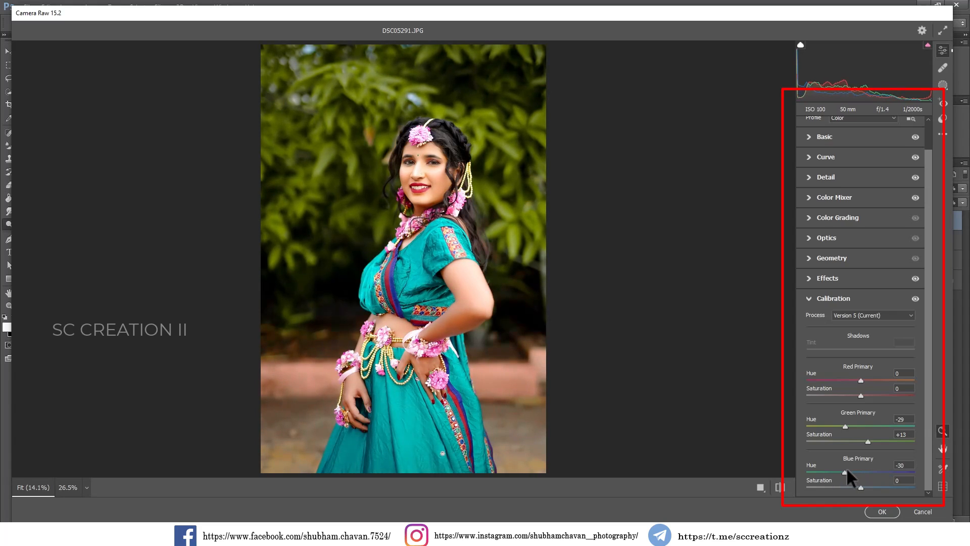
{"action": "left_click_drag", "start_coordinate": [848, 468], "coordinate": [849, 469]}
{"action": "mouse_move", "coordinate": [861, 487]}
{"action": "left_mouse_down"}
{"action": "mouse_move", "coordinate": [829, 484]}
{"action": "mouse_move", "coordinate": [866, 484]}
{"action": "left_mouse_up"}
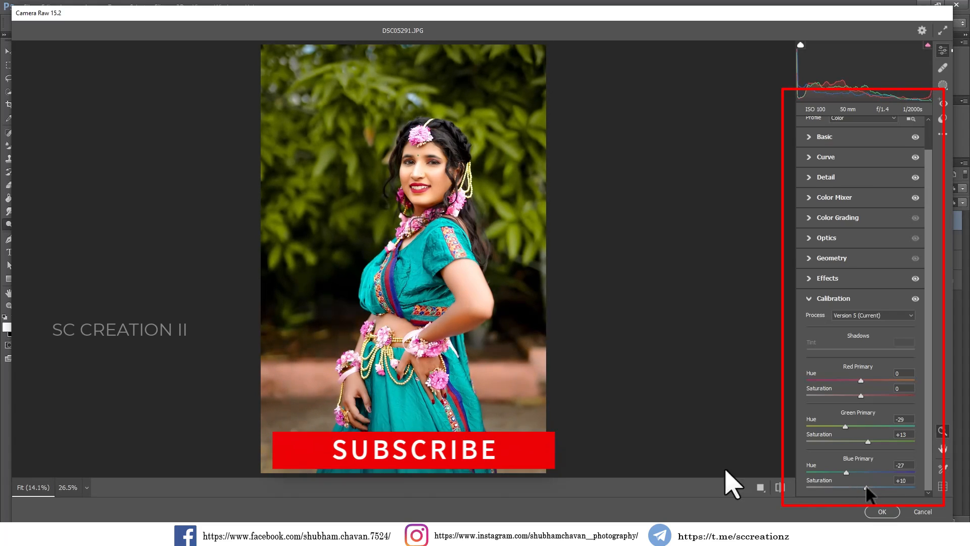
{"action": "left_click_drag", "start_coordinate": [444, 182], "coordinate": [483, 224]}
{"action": "left_click", "coordinate": [470, 206]}
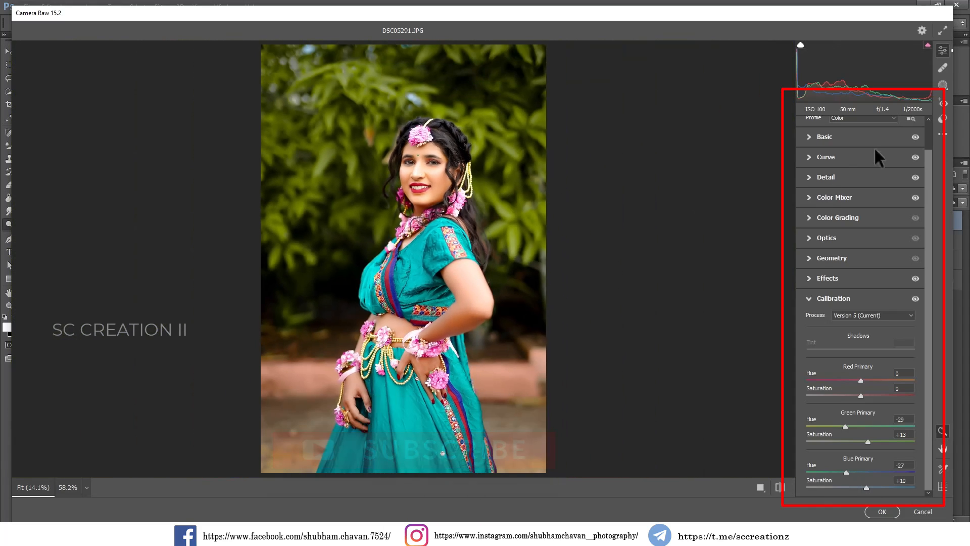
Set the Basic Contrast to -10 and raise Clarity slightly.
{"action": "left_click", "coordinate": [840, 136]}
{"action": "left_click_drag", "start_coordinate": [850, 260], "coordinate": [855, 260]}
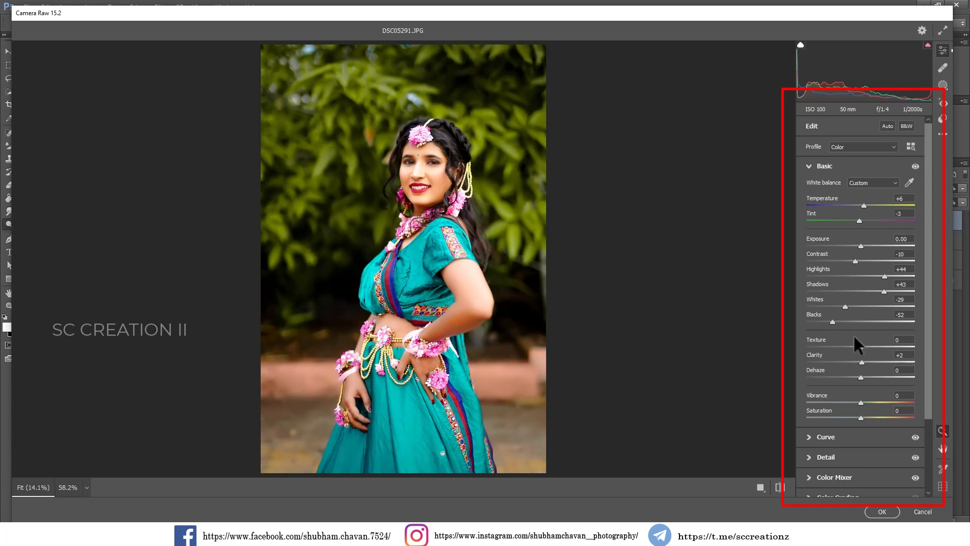
{"action": "mouse_move", "coordinate": [858, 361]}
{"action": "left_mouse_down"}
{"action": "mouse_move", "coordinate": [846, 362]}
{"action": "mouse_move", "coordinate": [865, 362]}
{"action": "left_mouse_up"}
Calibrate Red Primary to Hue +1 and Saturation +1, and inspect the face up close.
{"action": "scroll", "coordinate": [826, 475], "scroll_direction": "down", "scroll_amount": 3}
{"action": "left_click", "coordinate": [826, 466]}
{"action": "left_click", "coordinate": [831, 370]}
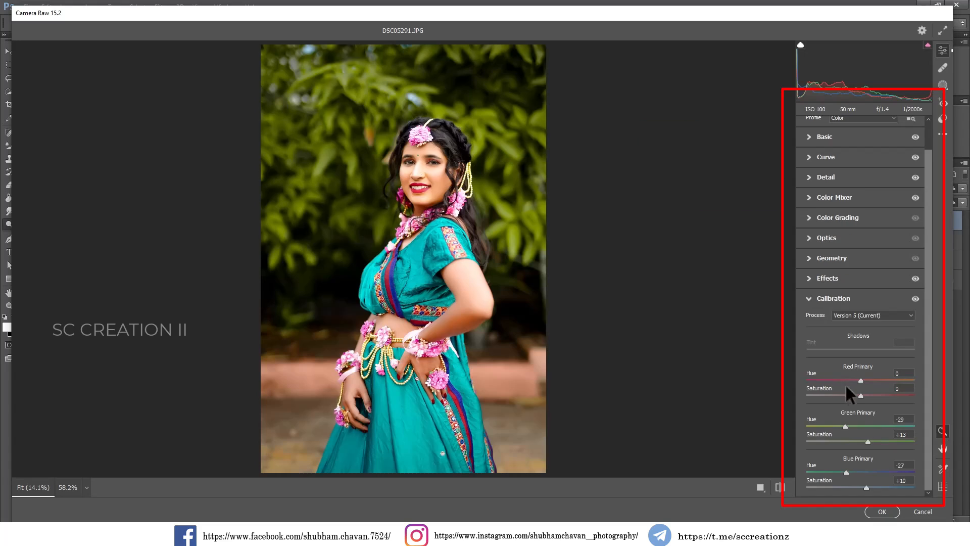
{"action": "left_click_drag", "start_coordinate": [872, 378], "coordinate": [857, 377]}
{"action": "left_click_drag", "start_coordinate": [856, 396], "coordinate": [859, 396]}
{"action": "left_click", "coordinate": [833, 299]}
{"action": "left_click", "coordinate": [432, 162]}
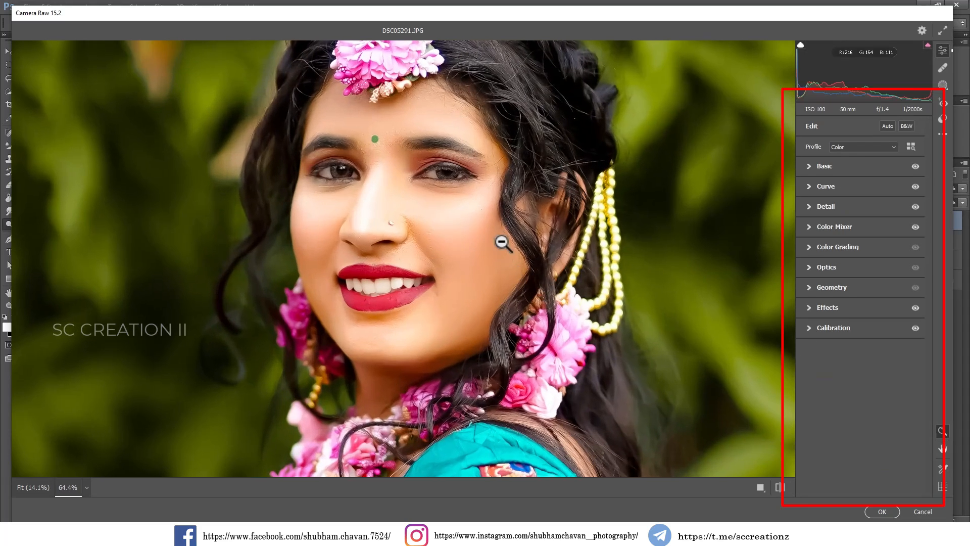
{"action": "left_click", "coordinate": [601, 165]}
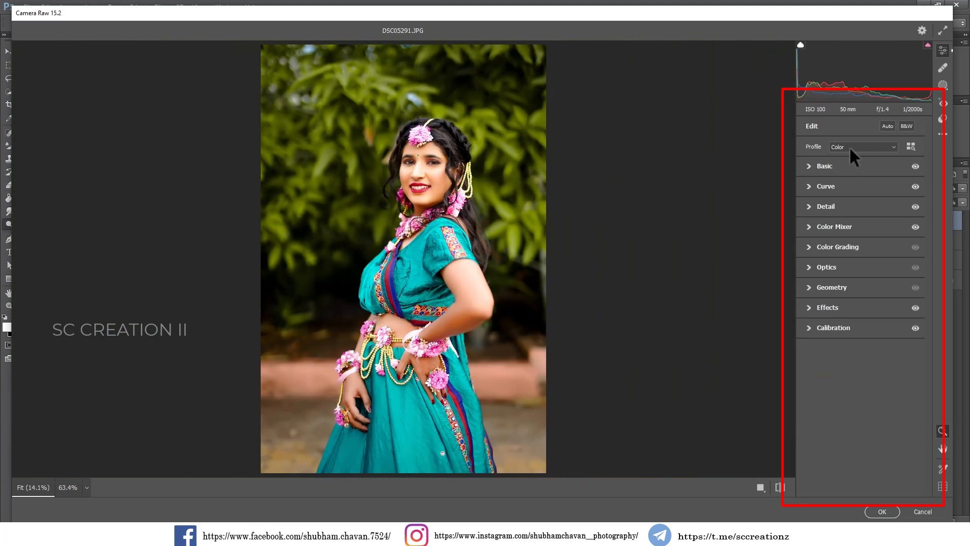
Save the current Camera Raw edit settings under the name "special outdoor".
{"action": "left_click", "coordinate": [943, 134]}
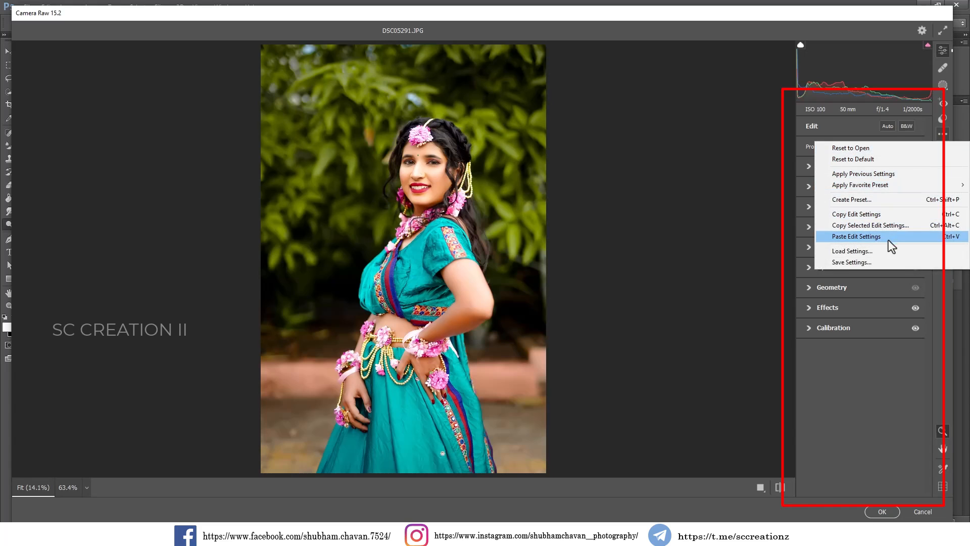
{"action": "left_click", "coordinate": [854, 262]}
{"action": "left_click", "coordinate": [548, 143]}
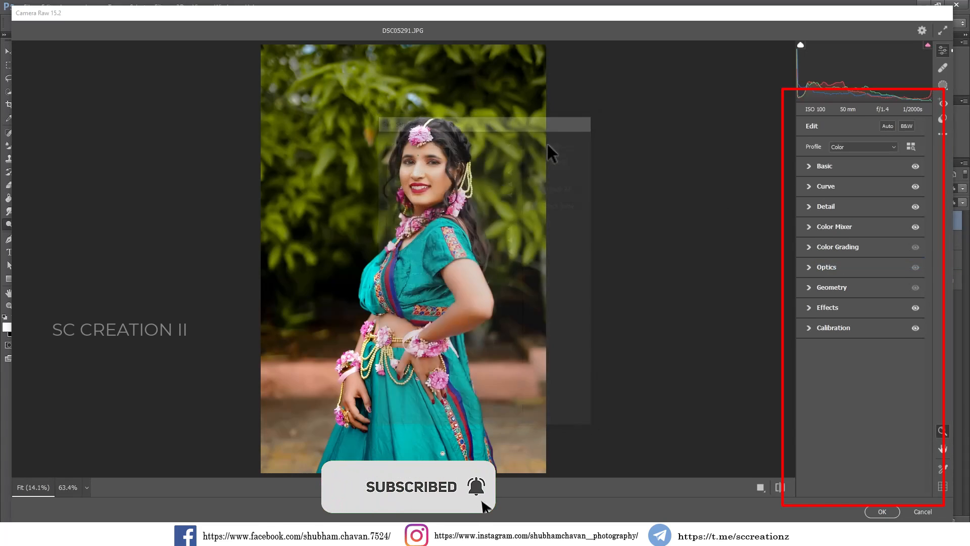
{"action": "type", "text": "special outdoor"}
{"action": "key", "text": "Return"}
Raise the Blue Primary calibration Saturation to +15 and apply the Camera Raw Filter to the layer.
{"action": "left_click_drag", "start_coordinate": [448, 153], "coordinate": [518, 230]}
{"action": "left_click", "coordinate": [490, 222]}
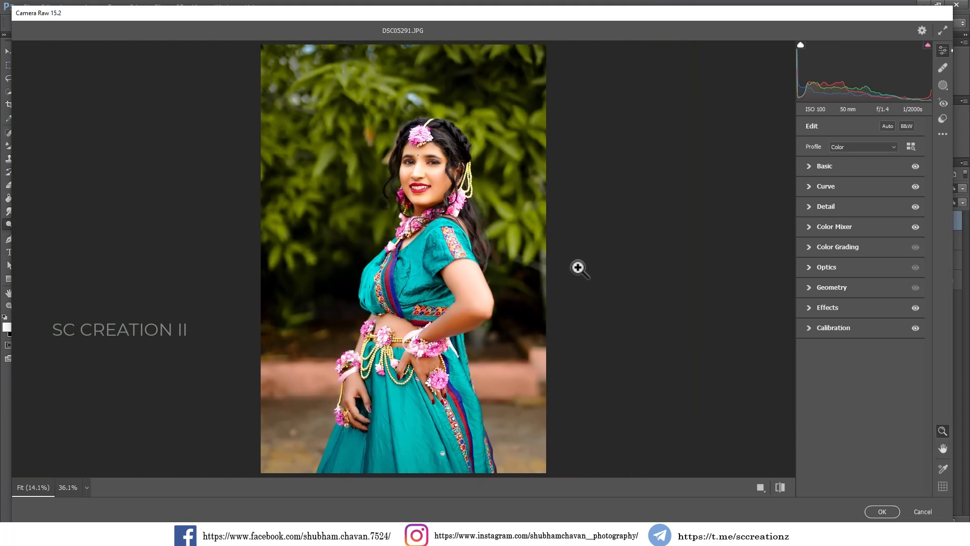
{"action": "left_click", "coordinate": [842, 327]}
{"action": "mouse_move", "coordinate": [866, 486]}
{"action": "left_mouse_down"}
{"action": "mouse_move", "coordinate": [826, 489]}
{"action": "mouse_move", "coordinate": [872, 493]}
{"action": "left_mouse_up"}
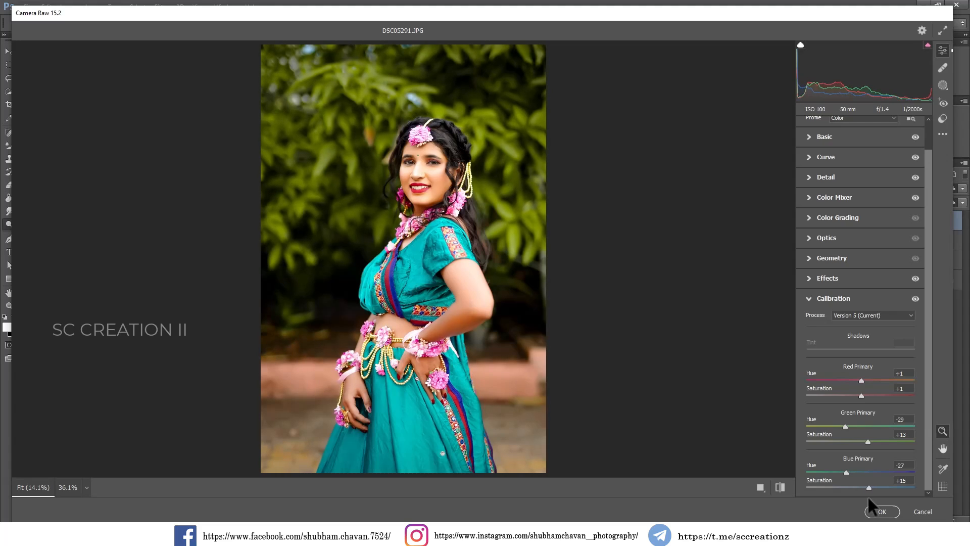
{"action": "left_click", "coordinate": [878, 511]}
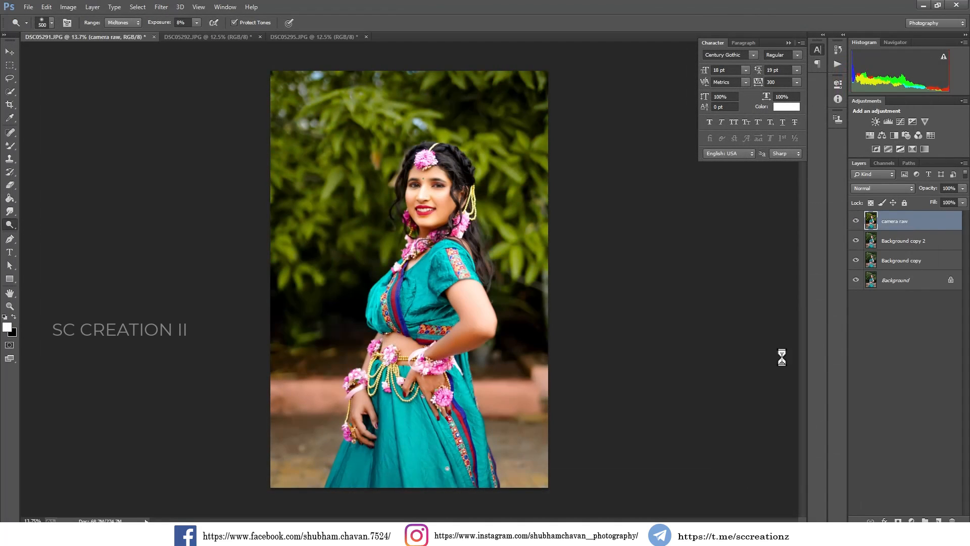
Compare the photo before and after grading by toggling the camera raw layer's visibility, and examine the portrait up close.
{"action": "left_click", "coordinate": [856, 221]}
{"action": "left_click", "coordinate": [856, 221]}
{"action": "left_click", "coordinate": [855, 221]}
{"action": "left_click", "coordinate": [855, 221]}
{"action": "scroll", "coordinate": [470, 214], "scroll_direction": "up", "scroll_amount": 5}
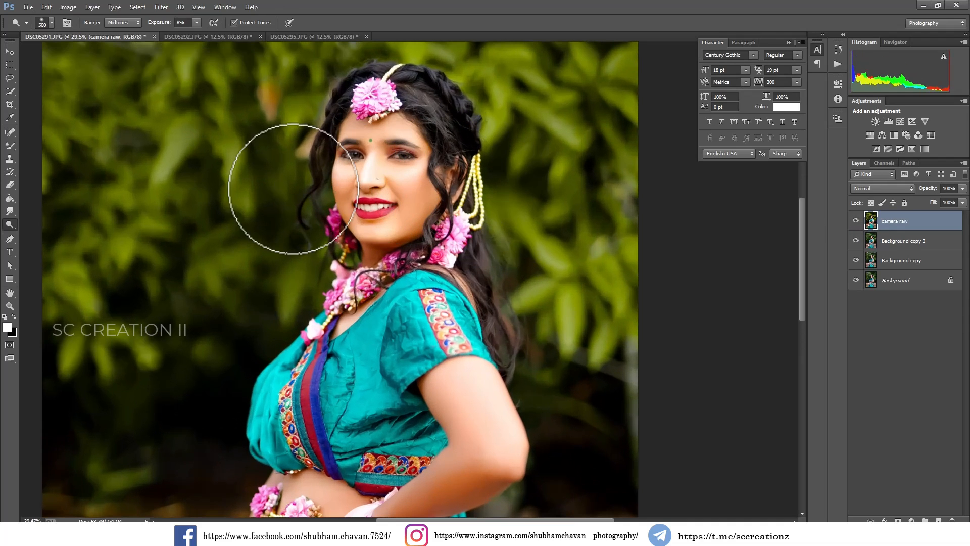
Partially erase the camera raw layer over the face and neck with the Eraser at size 800 and 48% opacity.
{"action": "left_click", "coordinate": [9, 185]}
{"action": "scroll", "coordinate": [420, 172], "scroll_direction": "up", "scroll_amount": 2}
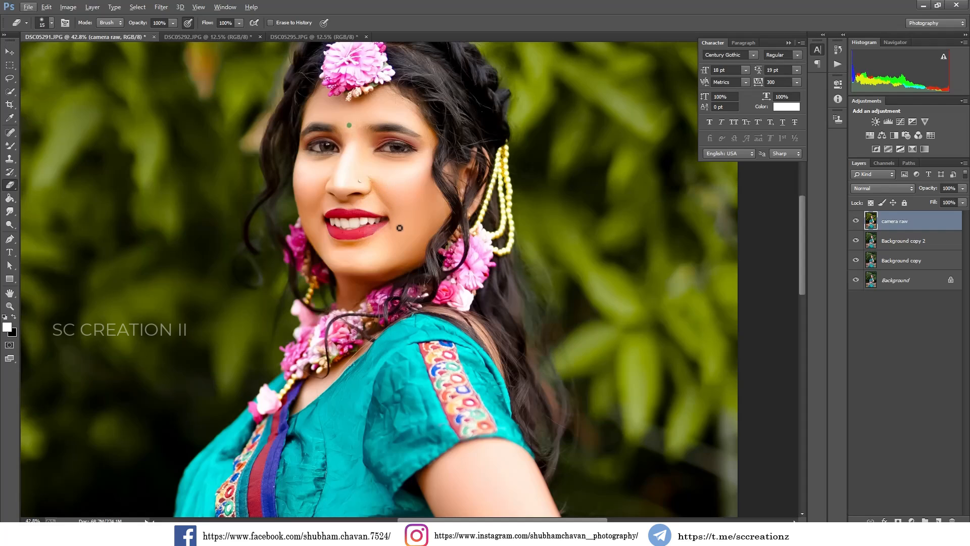
{"action": "key", "text": "bracketright"}
{"action": "key", "text": "bracketright"}
{"action": "key", "text": "bracketright"}
{"action": "key", "text": "bracketright"}
{"action": "key", "text": "bracketright"}
{"action": "key", "text": "bracketright"}
{"action": "key", "text": "bracketright"}
{"action": "key", "text": "bracketright"}
{"action": "key", "text": "bracketright"}
{"action": "key", "text": "bracketright"}
{"action": "key", "text": "bracketright"}
{"action": "key", "text": "bracketright"}
{"action": "key", "text": "bracketright"}
{"action": "key", "text": "bracketright"}
{"action": "key", "text": "bracketright"}
{"action": "key", "text": "bracketright"}
{"action": "key", "text": "bracketright"}
{"action": "key", "text": "bracketright"}
{"action": "key", "text": "bracketright"}
{"action": "key", "text": "bracketright"}
{"action": "key", "text": "bracketleft"}
{"action": "key", "text": "bracketleft"}
{"action": "left_click_drag", "start_coordinate": [143, 24], "coordinate": [127, 35]}
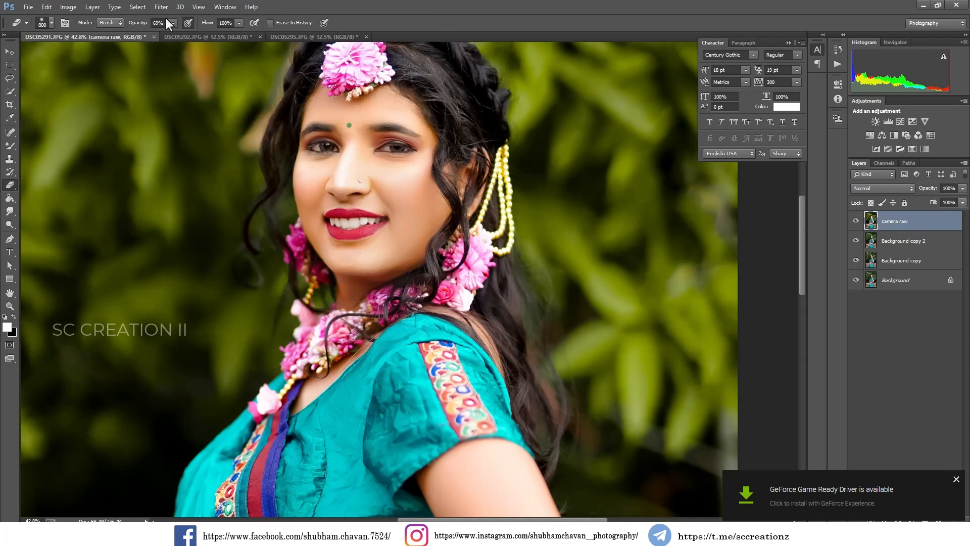
{"action": "left_click_drag", "start_coordinate": [140, 26], "coordinate": [134, 31]}
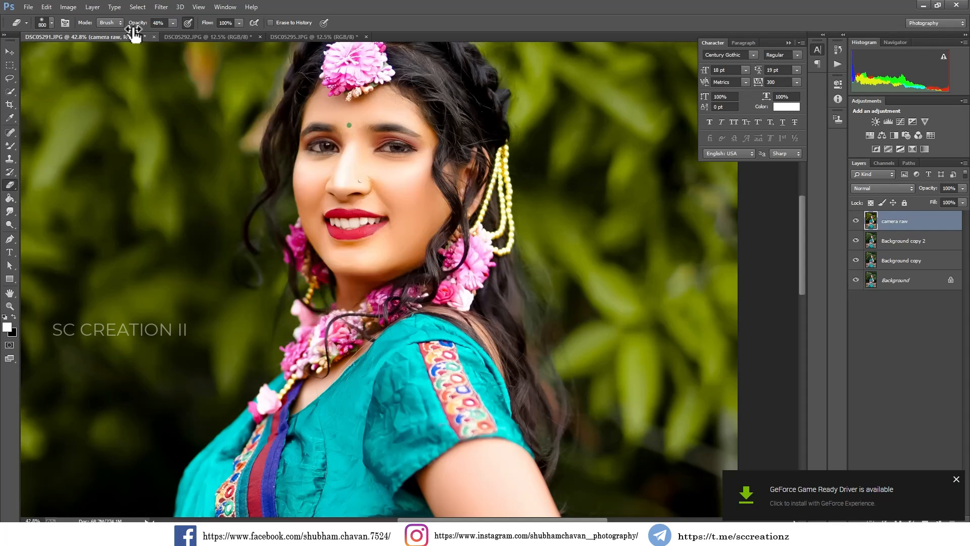
{"action": "left_click", "coordinate": [956, 479]}
{"action": "mouse_move", "coordinate": [365, 201]}
{"action": "left_mouse_down"}
{"action": "mouse_move", "coordinate": [382, 298]}
{"action": "mouse_move", "coordinate": [370, 142]}
{"action": "mouse_move", "coordinate": [353, 112]}
{"action": "mouse_move", "coordinate": [409, 159]}
{"action": "mouse_move", "coordinate": [429, 262]}
{"action": "mouse_move", "coordinate": [341, 358]}
{"action": "left_mouse_up"}
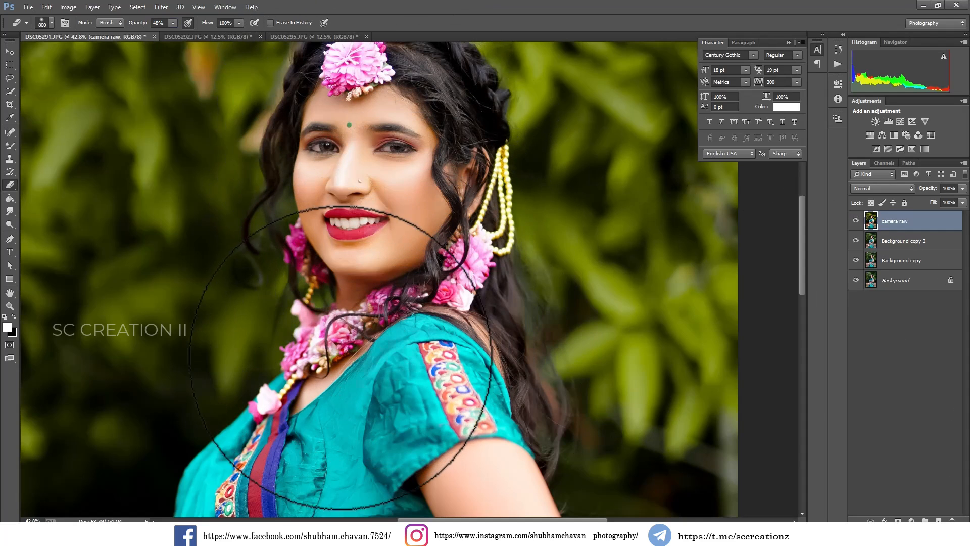
Lower the Eraser opacity to 39%, partially erase the camera raw layer over the hands, and check the last stroke by undoing and redoing it.
{"action": "scroll", "coordinate": [340, 358], "scroll_direction": "down", "scroll_amount": 3}
{"action": "scroll", "coordinate": [445, 400], "scroll_direction": "down", "scroll_amount": 2}
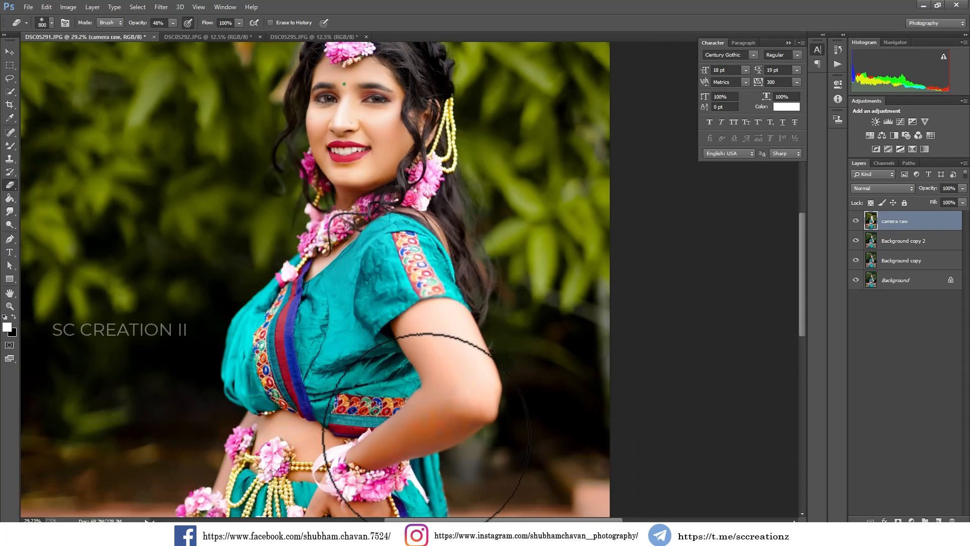
{"action": "scroll", "coordinate": [434, 395], "scroll_direction": "down", "scroll_amount": 2}
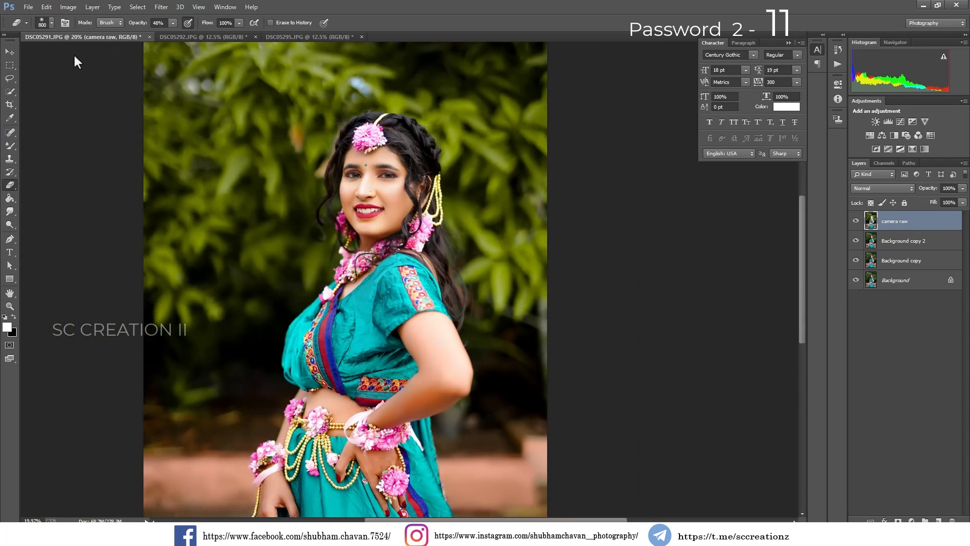
{"action": "left_click_drag", "start_coordinate": [143, 25], "coordinate": [138, 26]}
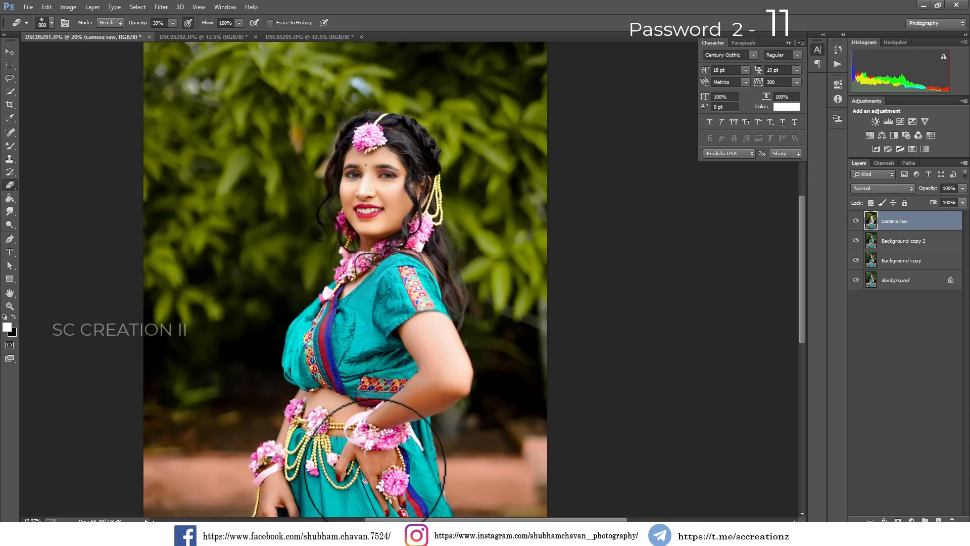
{"action": "scroll", "coordinate": [375, 469], "scroll_direction": "down", "scroll_amount": 3}
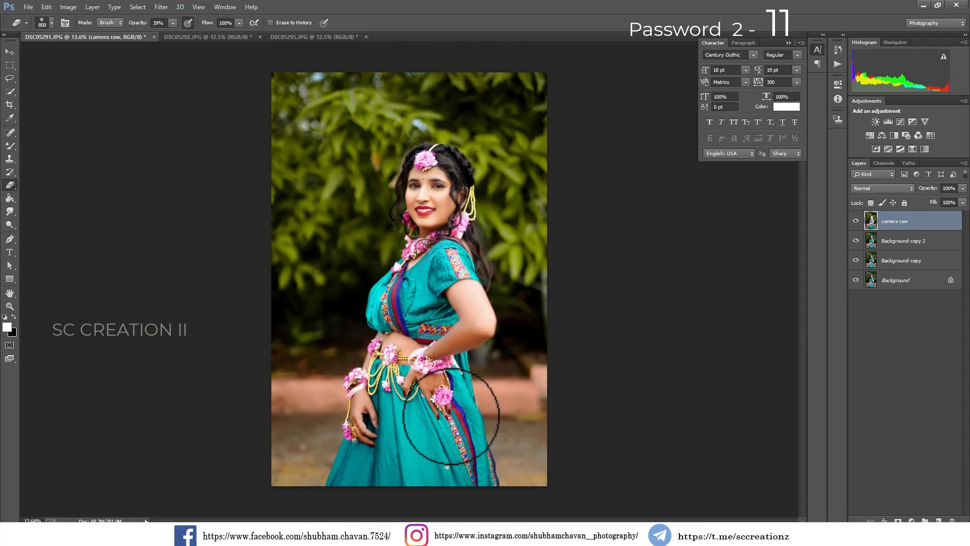
{"action": "key", "text": "ctrl+z"}
{"action": "key", "text": "ctrl+z"}
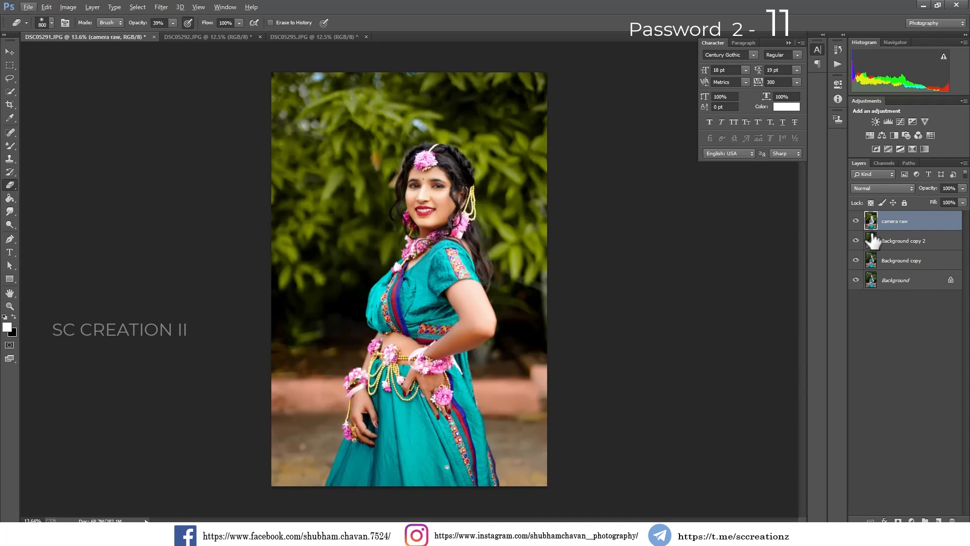
Compare the photo with and without the camera raw layer, and merge that layer down into Background copy 2.
{"action": "left_click", "coordinate": [856, 222]}
{"action": "left_click", "coordinate": [855, 223]}
{"action": "left_click", "coordinate": [855, 222]}
{"action": "left_click", "coordinate": [855, 222]}
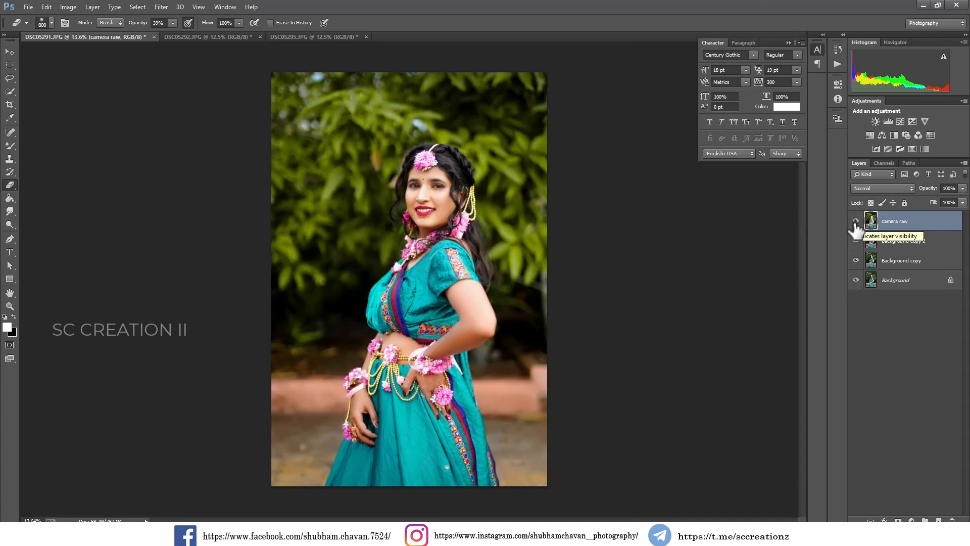
{"action": "right_click", "coordinate": [930, 230]}
{"action": "left_click", "coordinate": [831, 369]}
Compare the portrait before and after grading by toggling the merged Background copy 2 layer's visibility.
{"action": "left_click", "coordinate": [856, 223]}
{"action": "left_click", "coordinate": [856, 222]}
{"action": "left_click", "coordinate": [855, 222]}
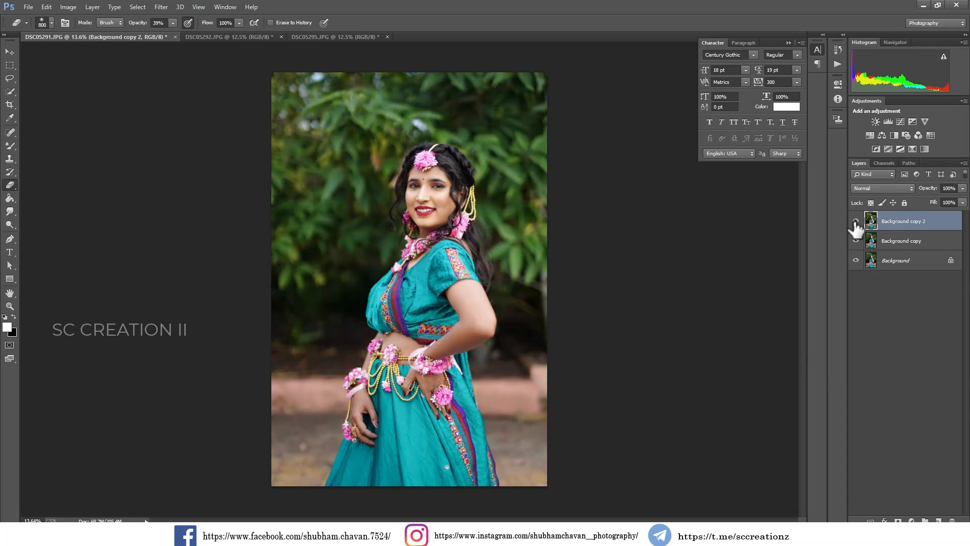
{"action": "left_click", "coordinate": [856, 222]}
Switch to DSC05292.JPG, start the Camera Raw Filter and load the saved edit settings.
{"action": "left_click", "coordinate": [212, 37]}
{"action": "scroll", "coordinate": [273, 109], "scroll_direction": "up", "scroll_amount": 1}
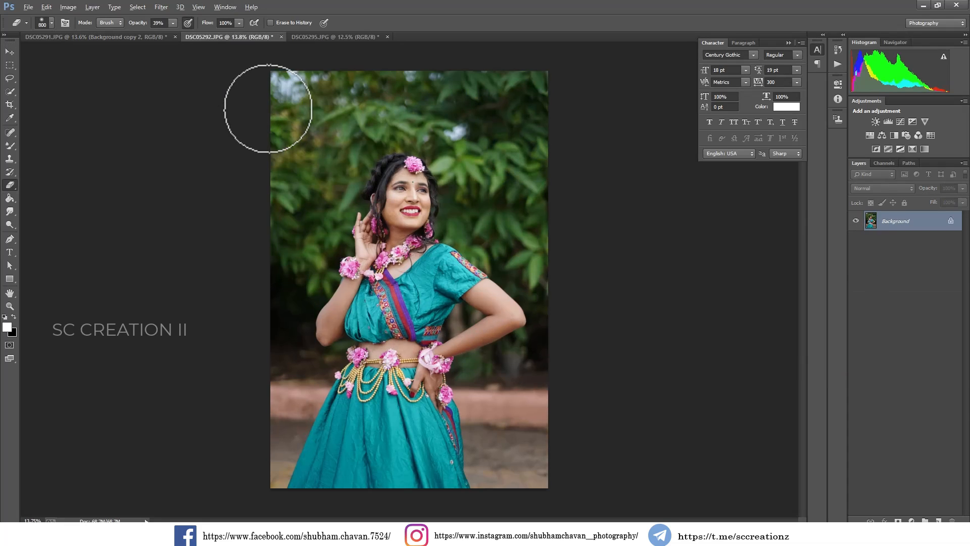
{"action": "left_click", "coordinate": [161, 7]}
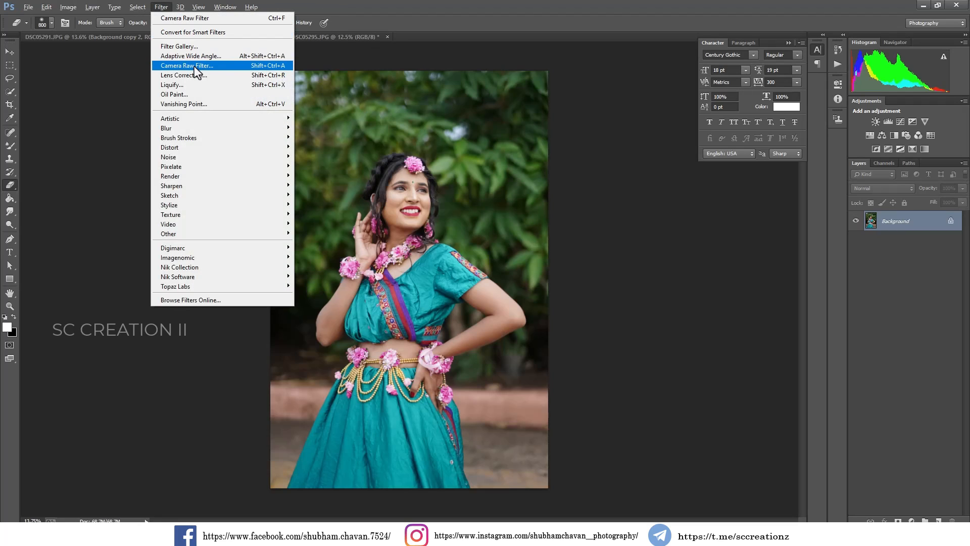
{"action": "left_click", "coordinate": [192, 67]}
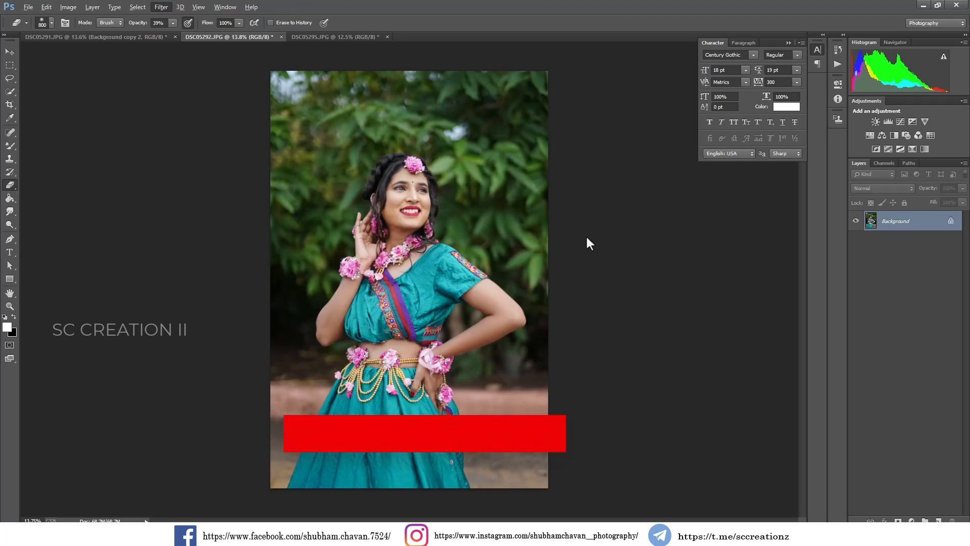
{"action": "left_click", "coordinate": [942, 132]}
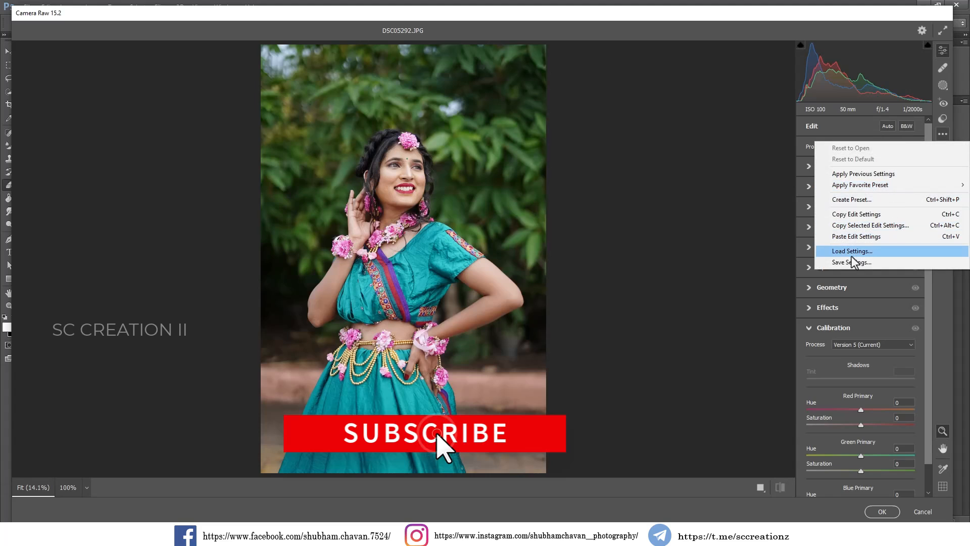
{"action": "left_click", "coordinate": [851, 251]}
{"action": "left_click", "coordinate": [151, 272]}
{"action": "left_click", "coordinate": [885, 509]}
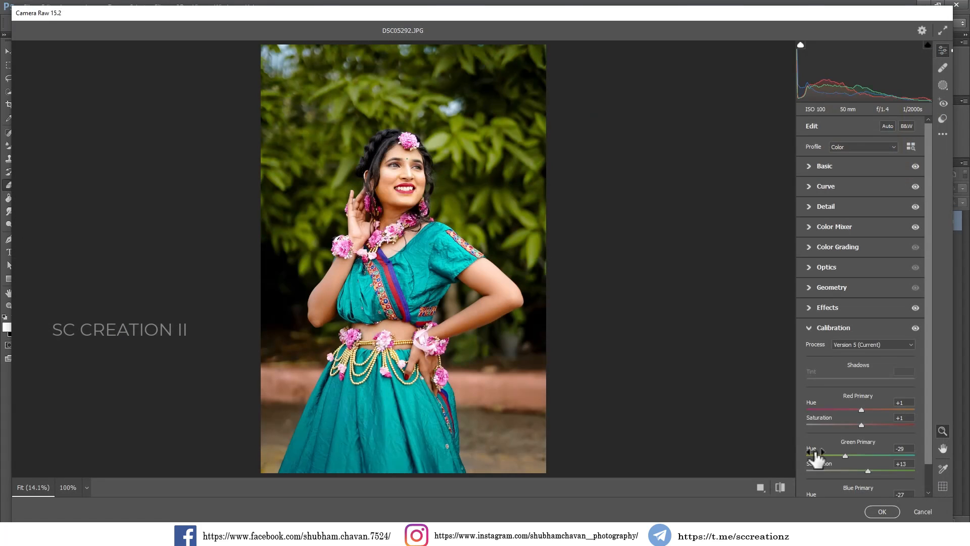
Inspect the face up close, compare the before and after views side by side, and apply the Camera Raw Filter to DSC05292.JPG.
{"action": "left_click_drag", "start_coordinate": [382, 188], "coordinate": [445, 239]}
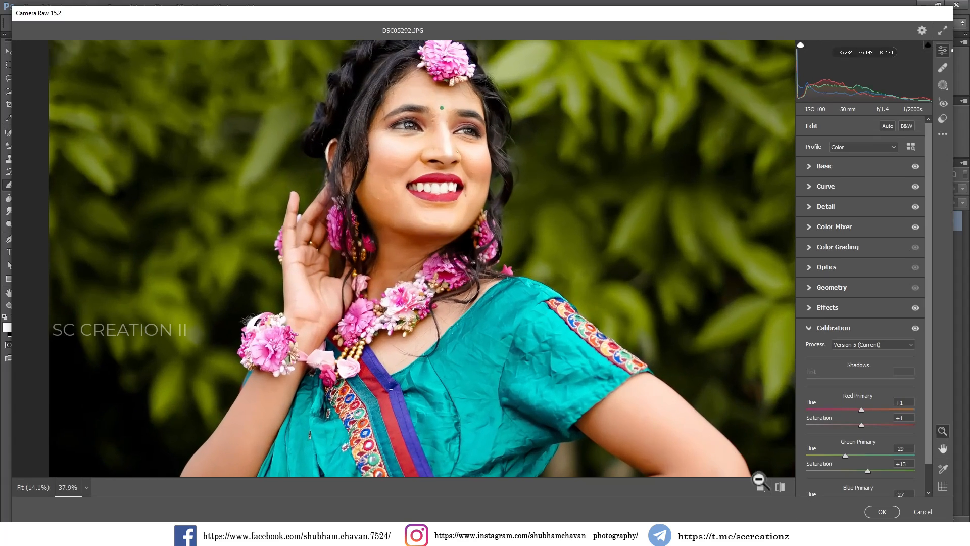
{"action": "left_click", "coordinate": [760, 486]}
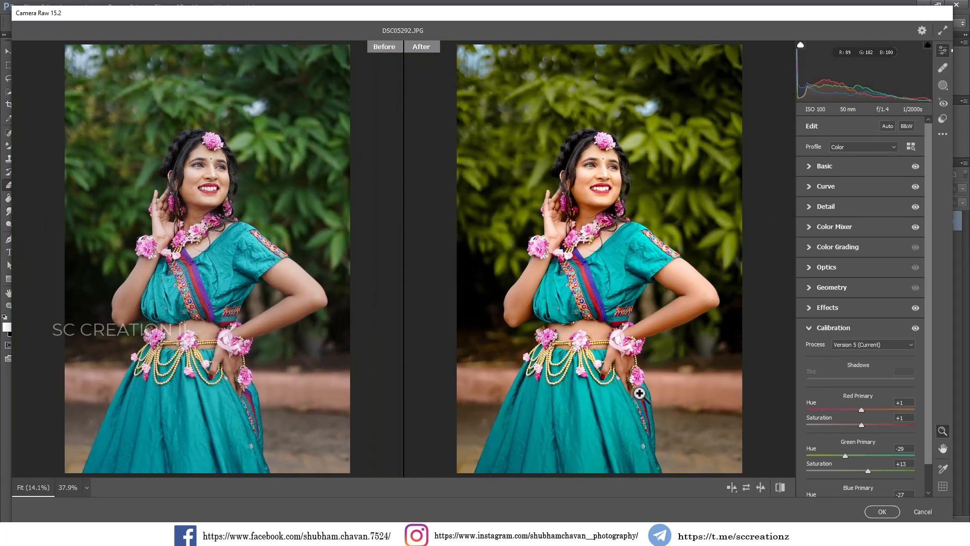
{"action": "left_click", "coordinate": [882, 511]}
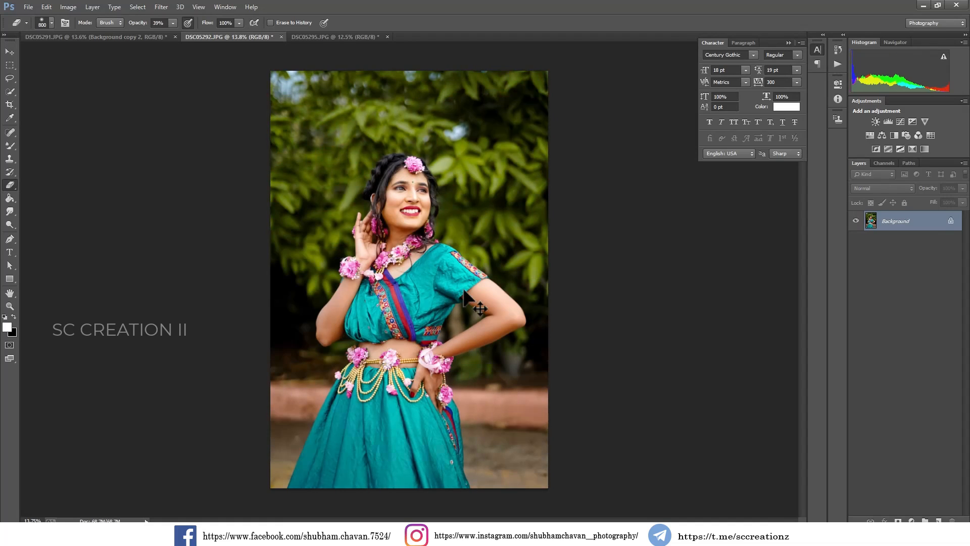
Switch to DSC05295.JPG and try to reapply the last Camera Raw Filter directly to its Background layer.
{"action": "left_click", "coordinate": [313, 37]}
{"action": "scroll", "coordinate": [336, 108], "scroll_direction": "up", "scroll_amount": 2}
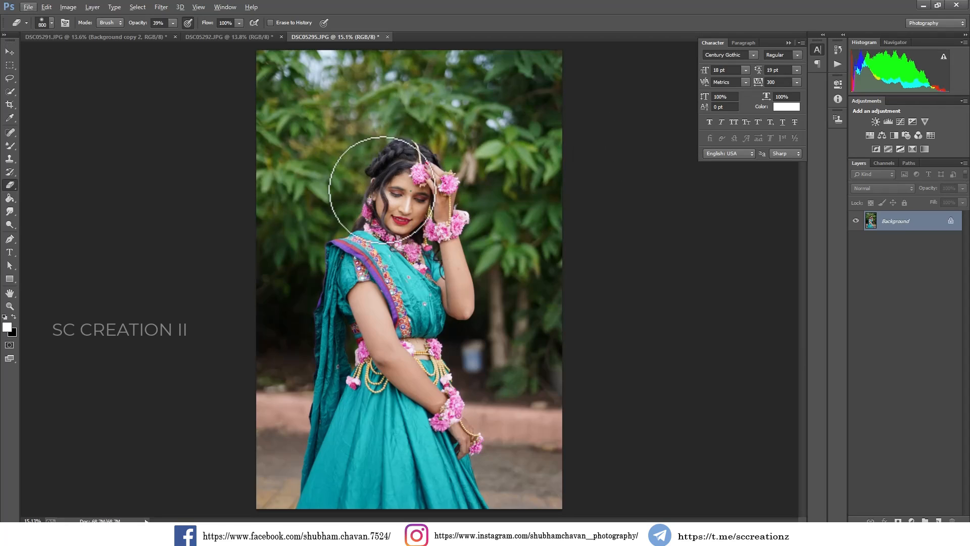
{"action": "scroll", "coordinate": [770, 221], "scroll_direction": "down", "scroll_amount": 1}
{"action": "left_click", "coordinate": [161, 7]}
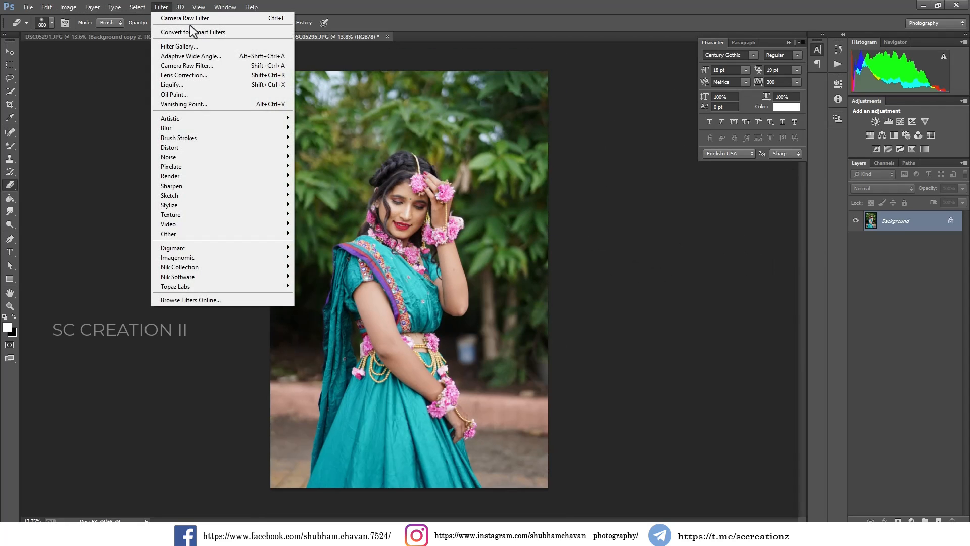
{"action": "left_click", "coordinate": [213, 19]}
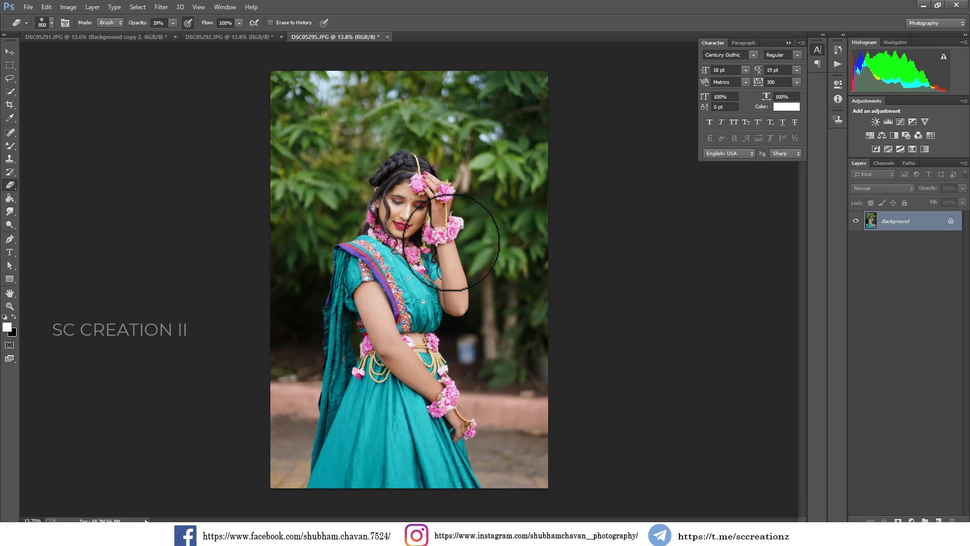
Duplicate the Background layer of DSC05295.JPG and reapply the last Camera Raw Filter to the copy.
{"action": "scroll", "coordinate": [404, 222], "scroll_direction": "up", "scroll_amount": 5}
{"action": "scroll", "coordinate": [405, 219], "scroll_direction": "up", "scroll_amount": 2}
{"action": "right_click", "coordinate": [905, 224]}
{"action": "left_click", "coordinate": [870, 251]}
{"action": "left_click", "coordinate": [652, 221]}
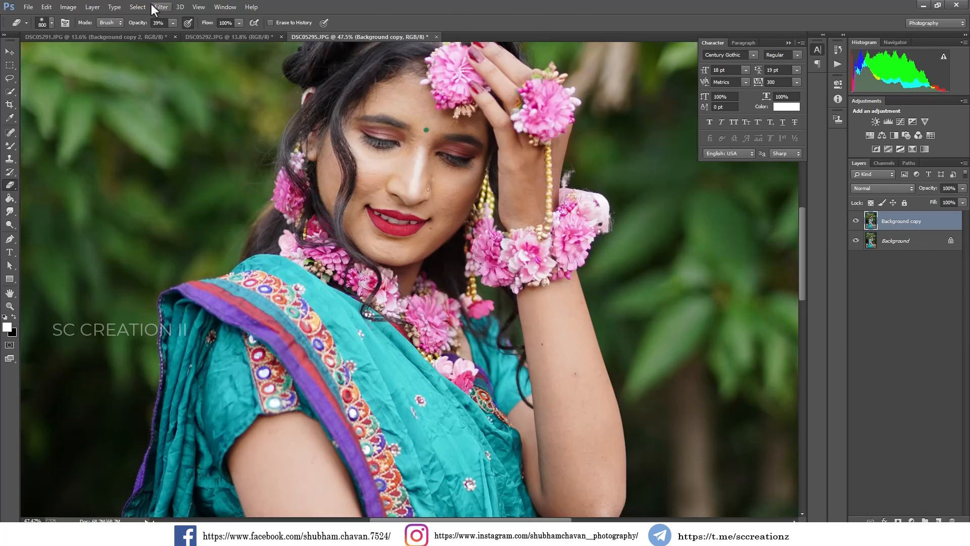
{"action": "left_click", "coordinate": [161, 7]}
{"action": "left_click", "coordinate": [175, 16]}
Examine the graded portrait, compare it with the original by toggling the Background copy's visibility, and merge the visible layers.
{"action": "scroll", "coordinate": [487, 173], "scroll_direction": "down", "scroll_amount": 2}
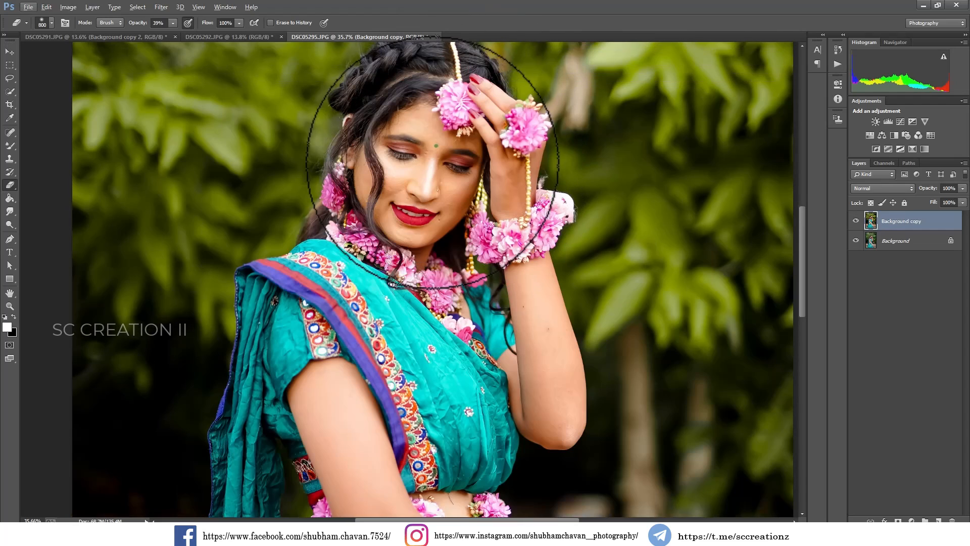
{"action": "scroll", "coordinate": [433, 163], "scroll_direction": "up", "scroll_amount": 1}
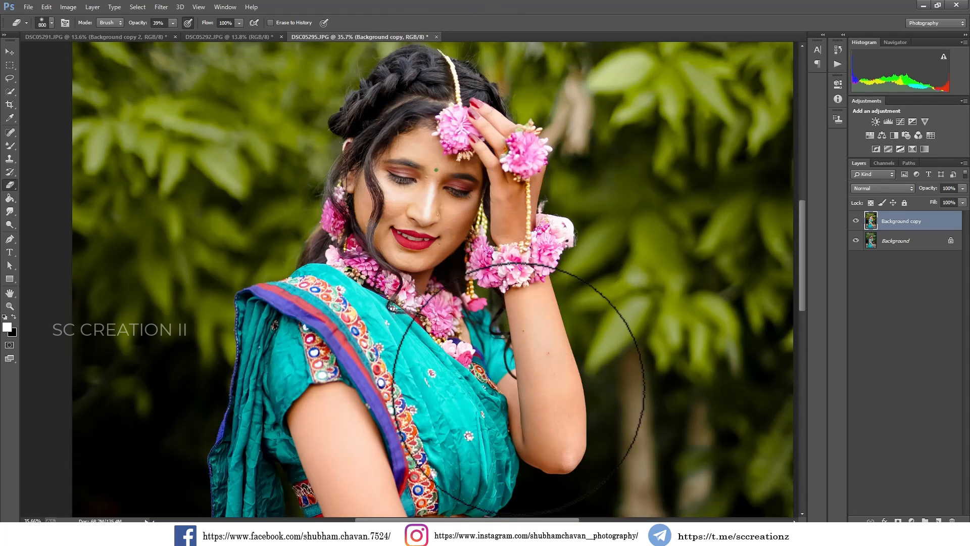
{"action": "scroll", "coordinate": [455, 404], "scroll_direction": "down", "scroll_amount": 1}
{"action": "scroll", "coordinate": [394, 344], "scroll_direction": "down", "scroll_amount": 6}
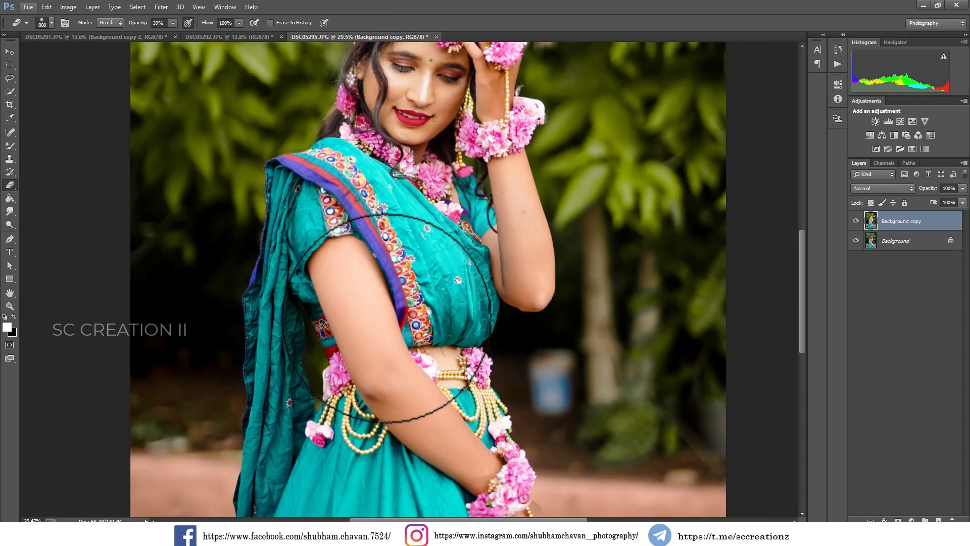
{"action": "scroll", "coordinate": [388, 318], "scroll_direction": "down", "scroll_amount": 2}
{"action": "scroll", "coordinate": [478, 414], "scroll_direction": "down", "scroll_amount": 4}
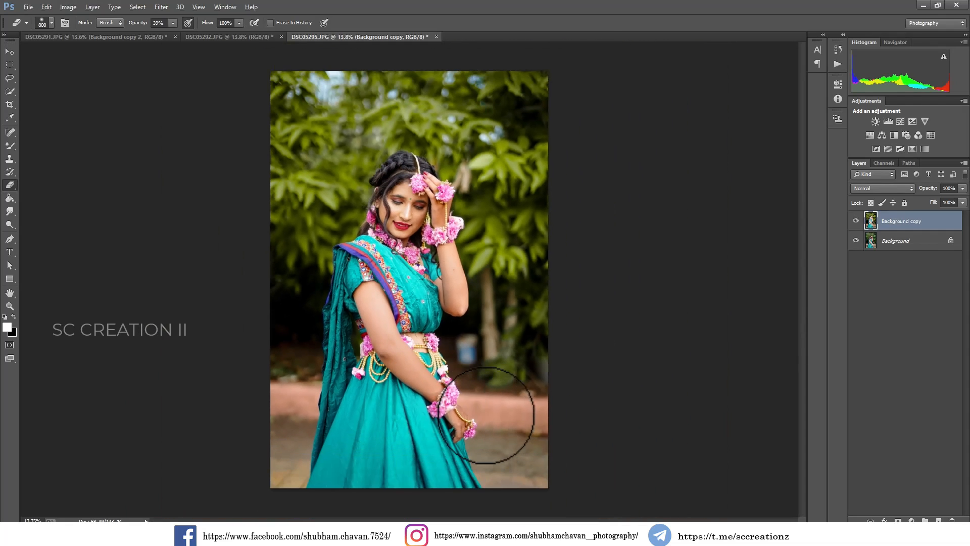
{"action": "left_click", "coordinate": [858, 223]}
{"action": "left_click", "coordinate": [857, 222]}
{"action": "right_click", "coordinate": [890, 227]}
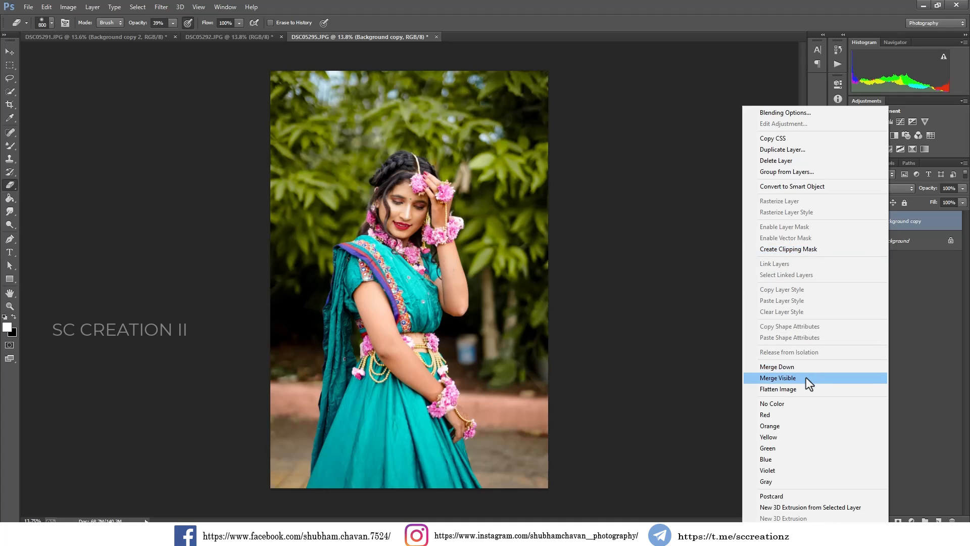
{"action": "left_click", "coordinate": [805, 377]}
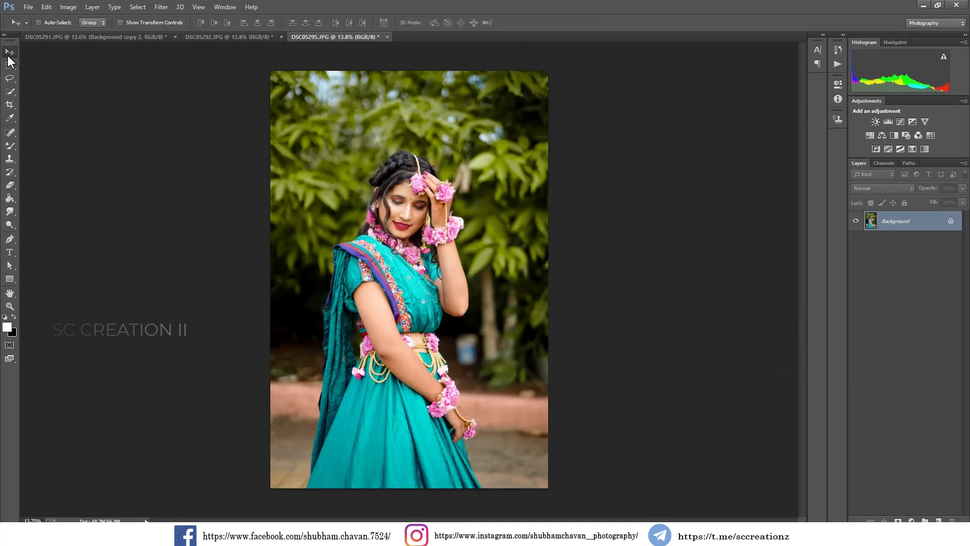